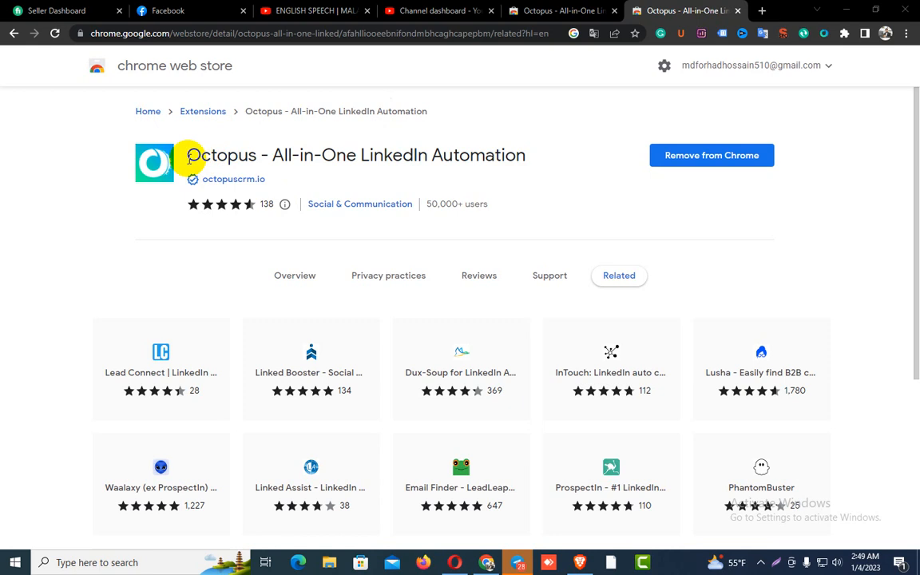
Search Google for "Octopus - All-in-One LinkedIn Automation", open its Chrome Web Store page and close the duplicate store tab
left_click_drag(186, 156, 538, 156)
key("ctrl+c")
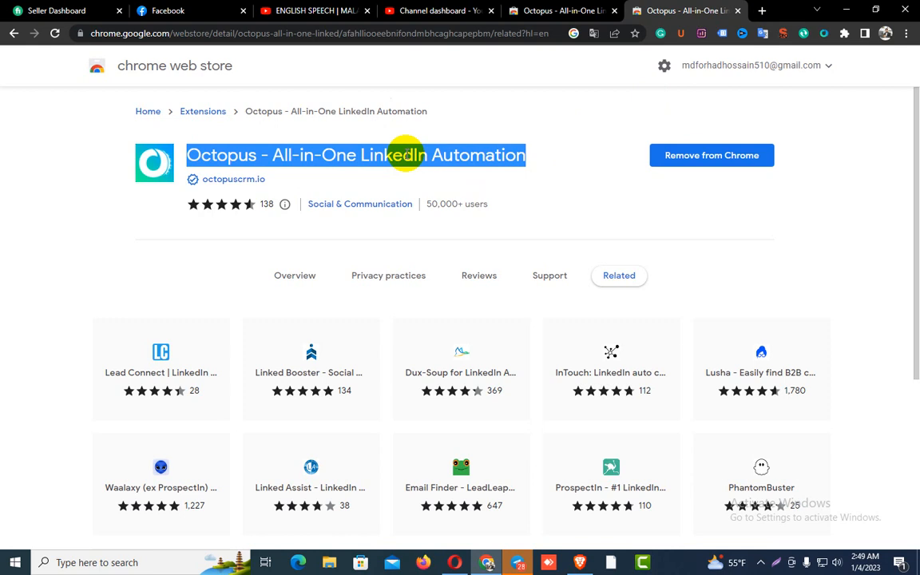
left_click(762, 10)
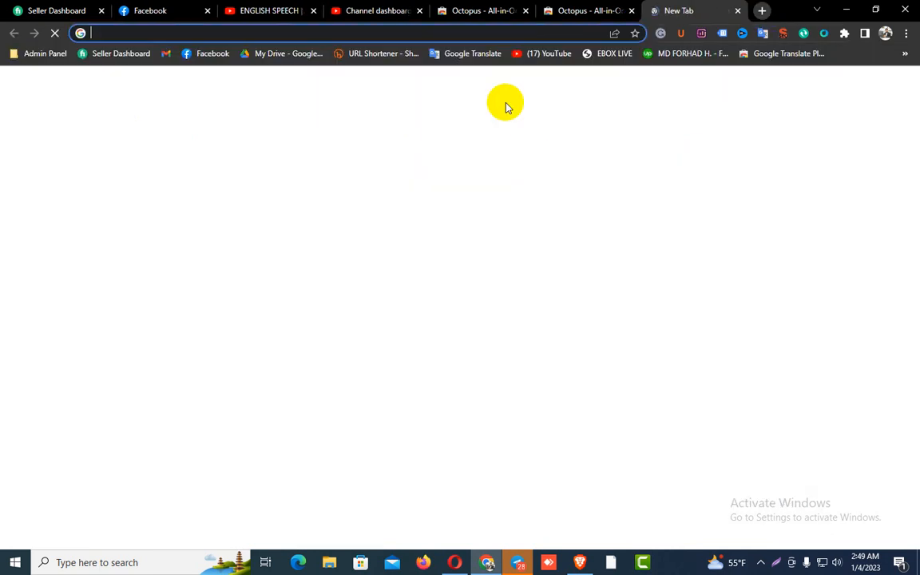
key("ctrl+v")
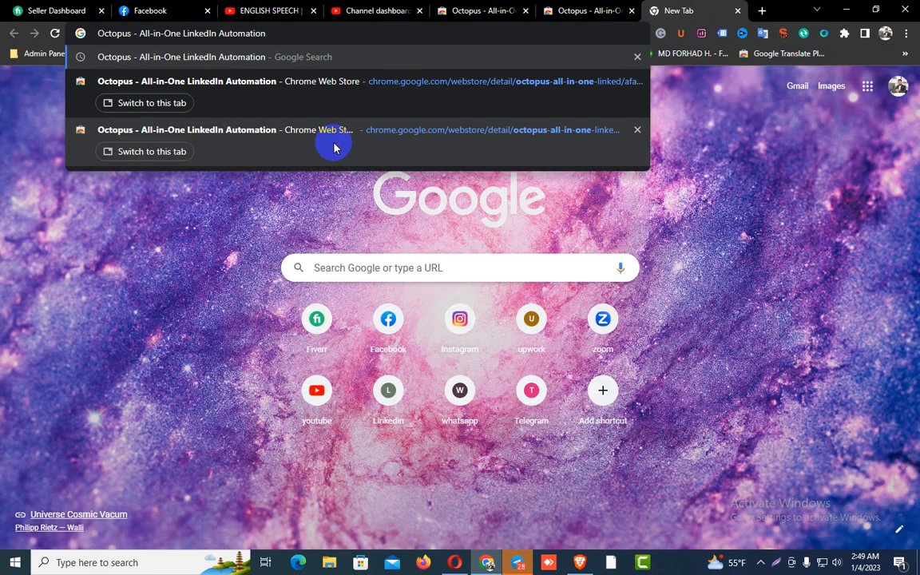
key("Return")
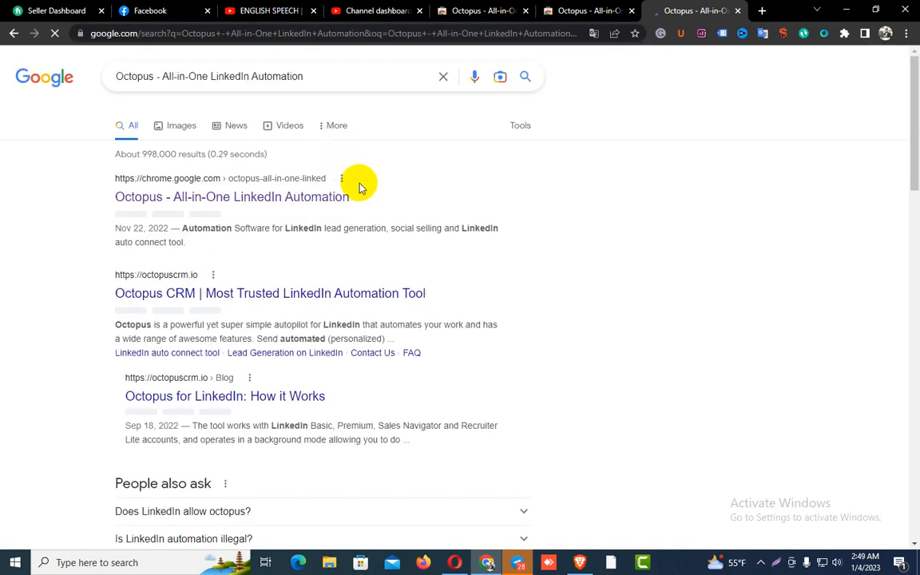
left_click(228, 199)
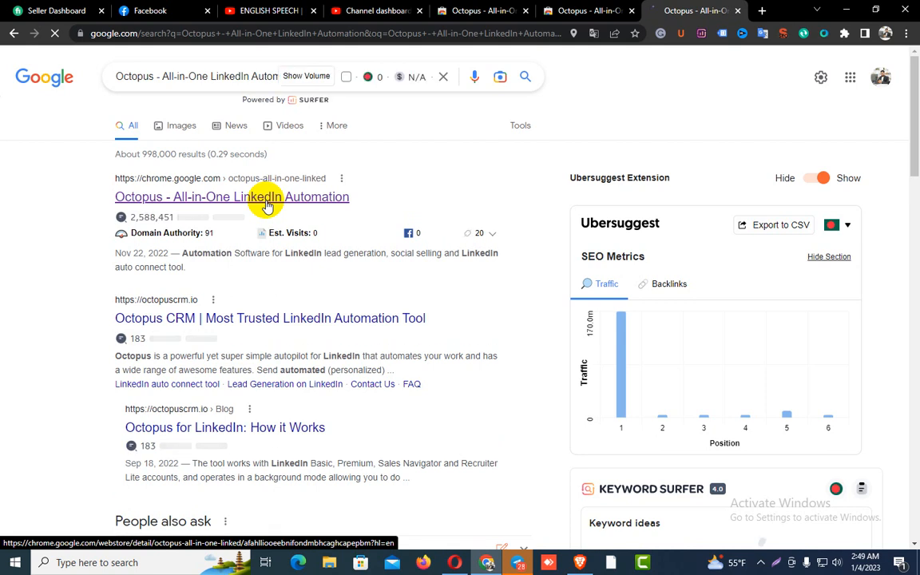
left_click(269, 204)
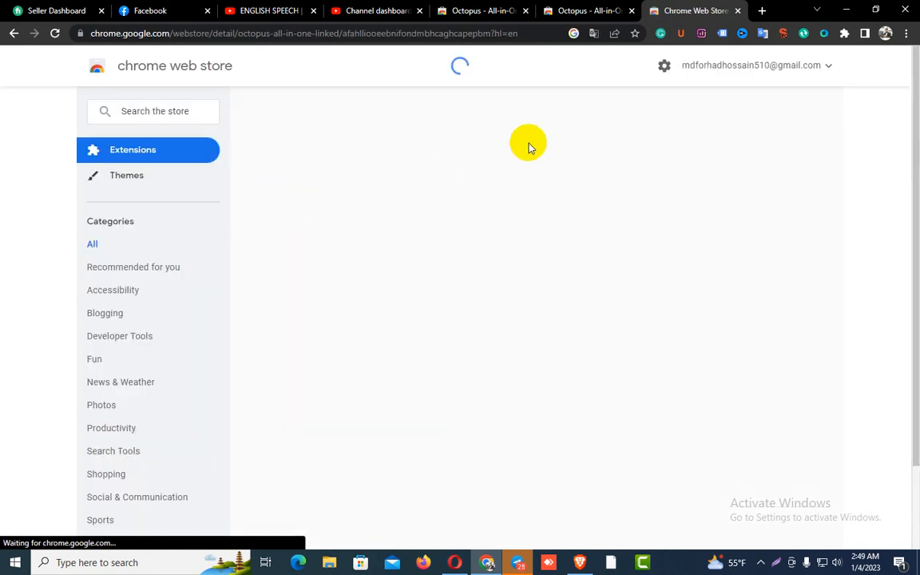
left_click(630, 11)
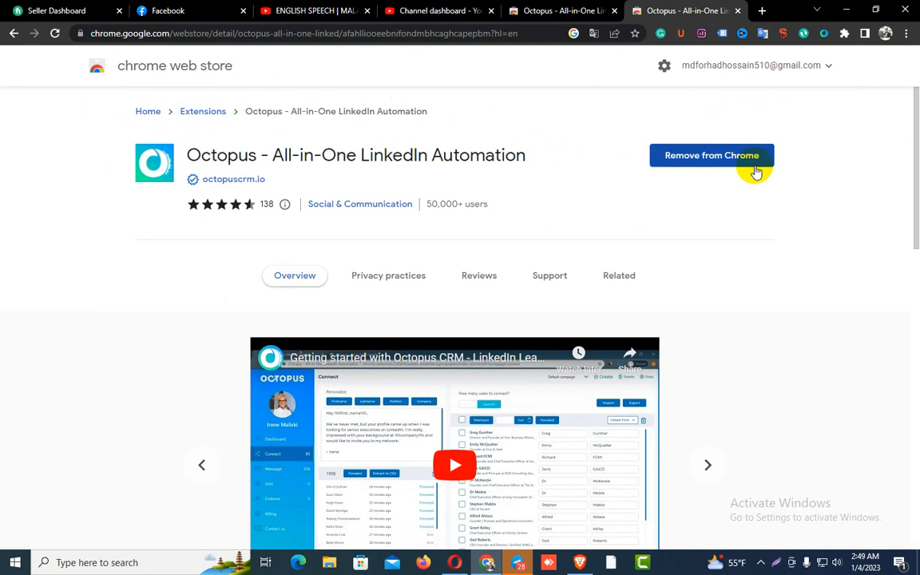
View the installed Octopus extension's popup on the store page and close it again
left_click(824, 38)
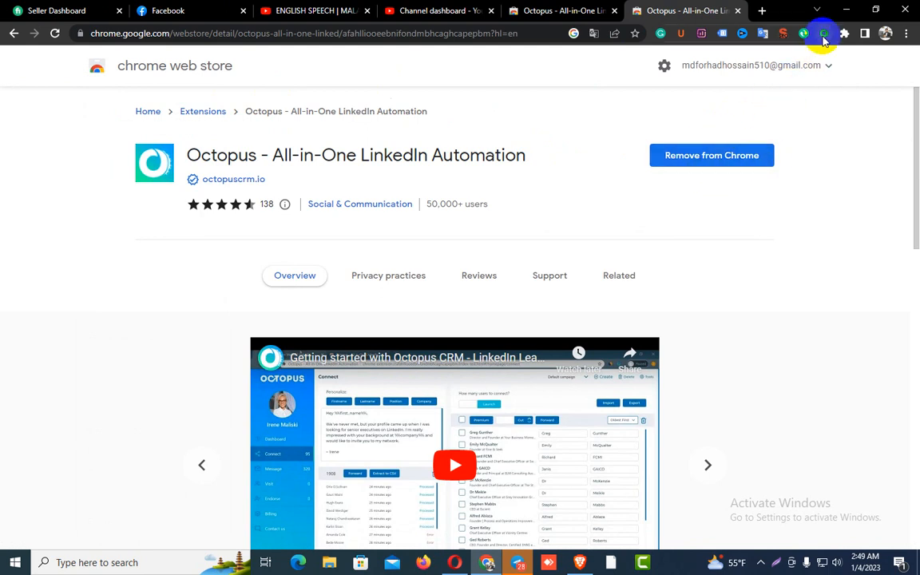
left_click(824, 37)
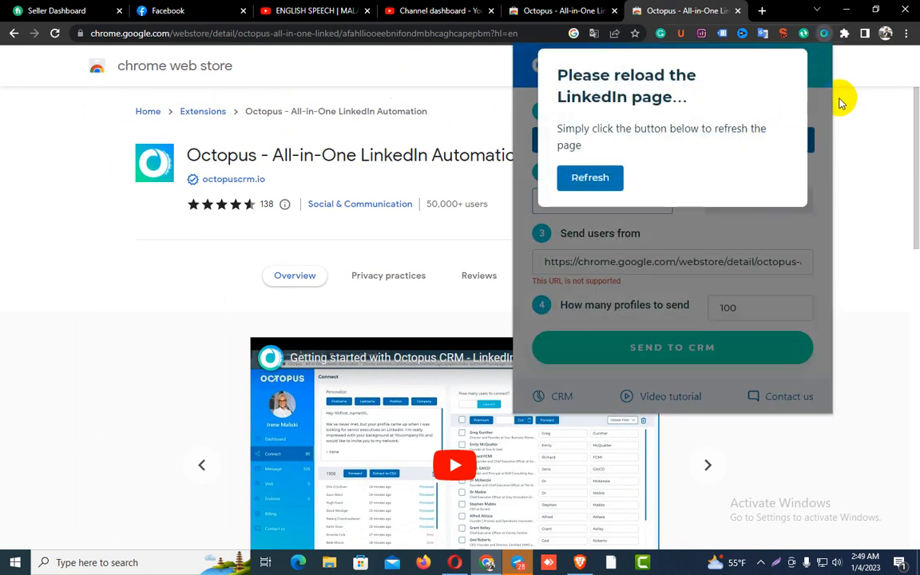
left_click(824, 34)
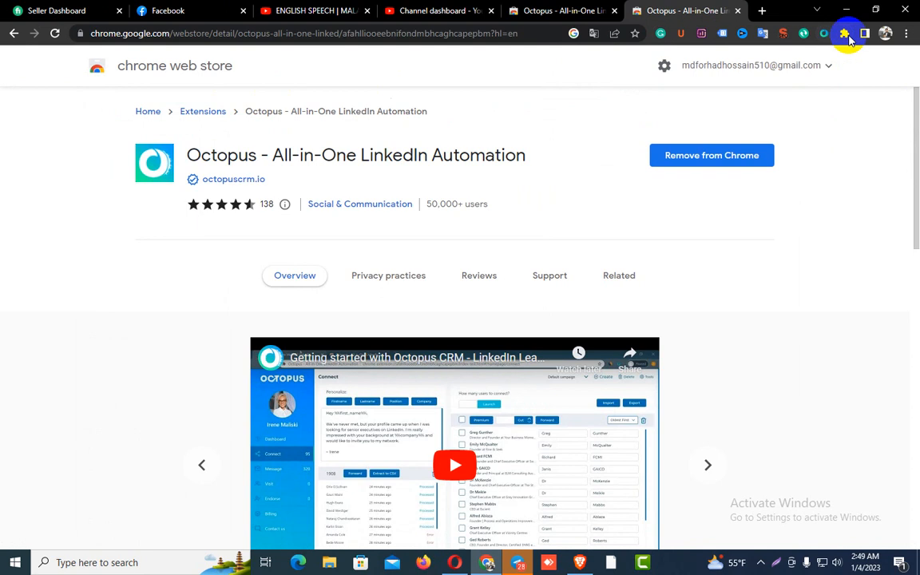
Remove the Octopus - All-in-One LinkedIn Automation extension from Chrome and confirm the removal
left_click(844, 33)
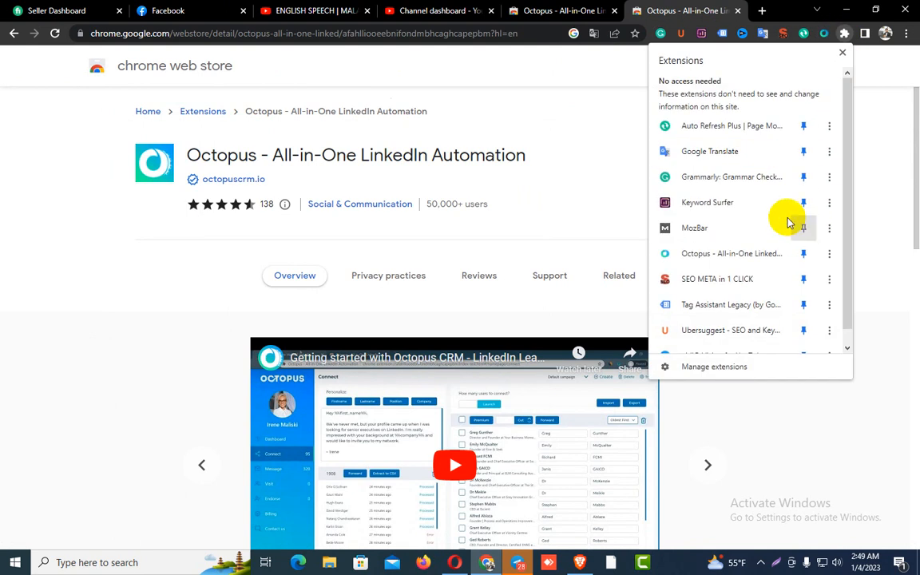
left_click(828, 254)
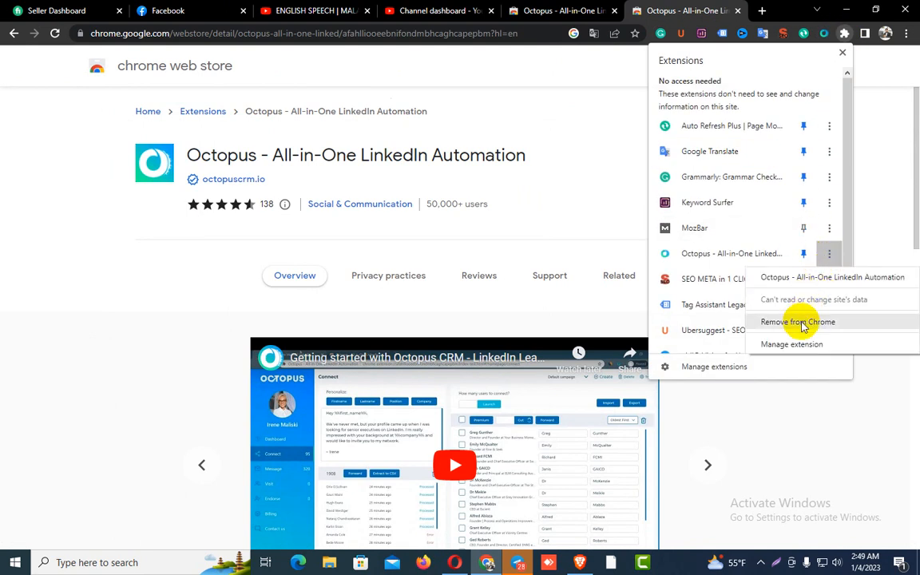
left_click(789, 321)
left_click(743, 135)
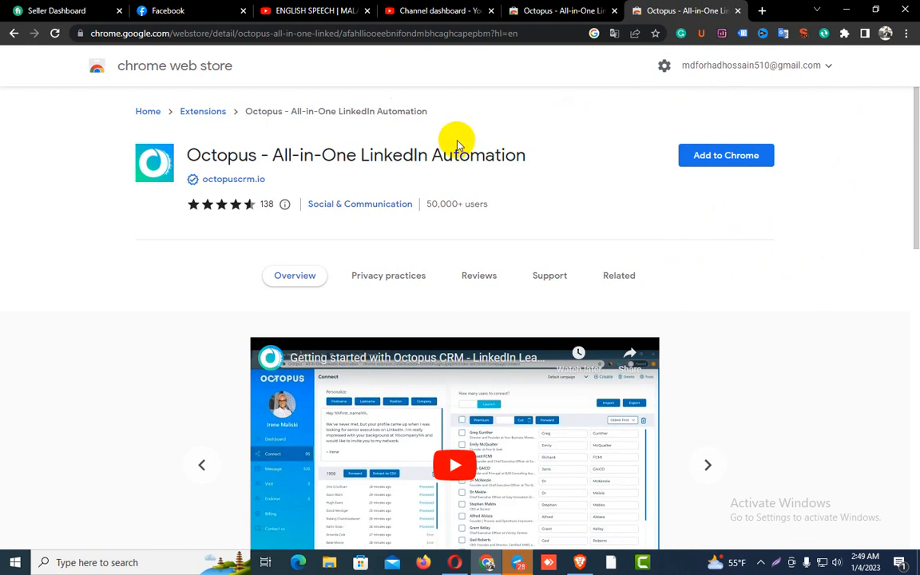
Add the Octopus - All-in-One LinkedIn Automation extension to Chrome and pin it
left_click(725, 159)
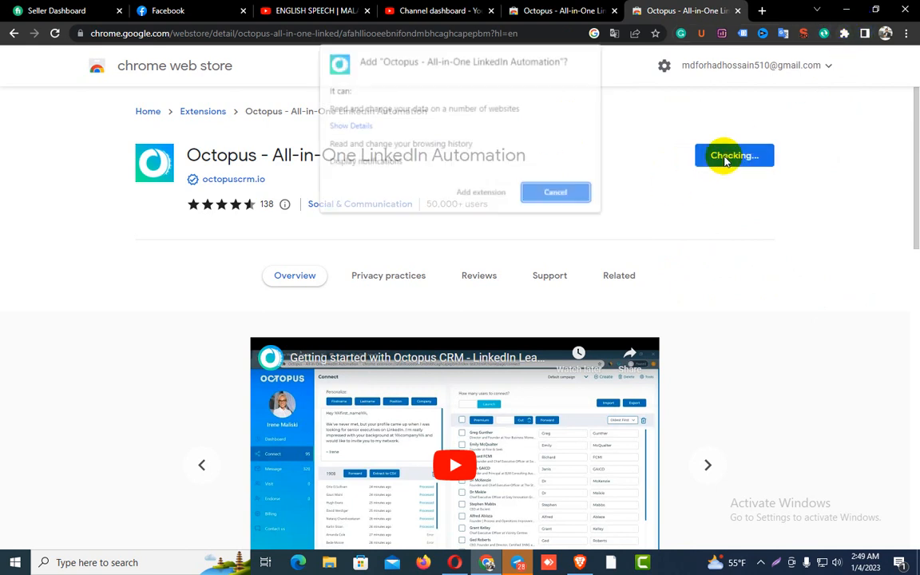
left_click(479, 193)
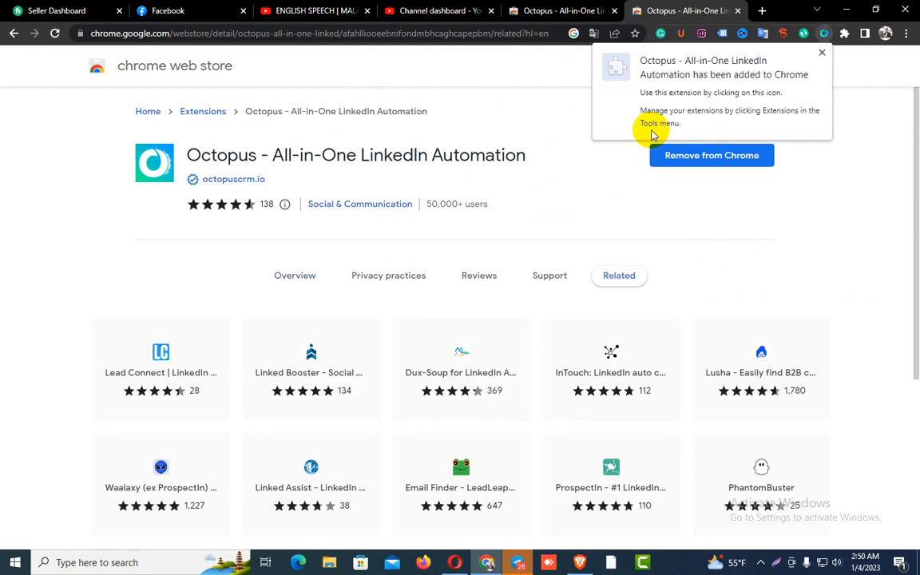
left_click(823, 54)
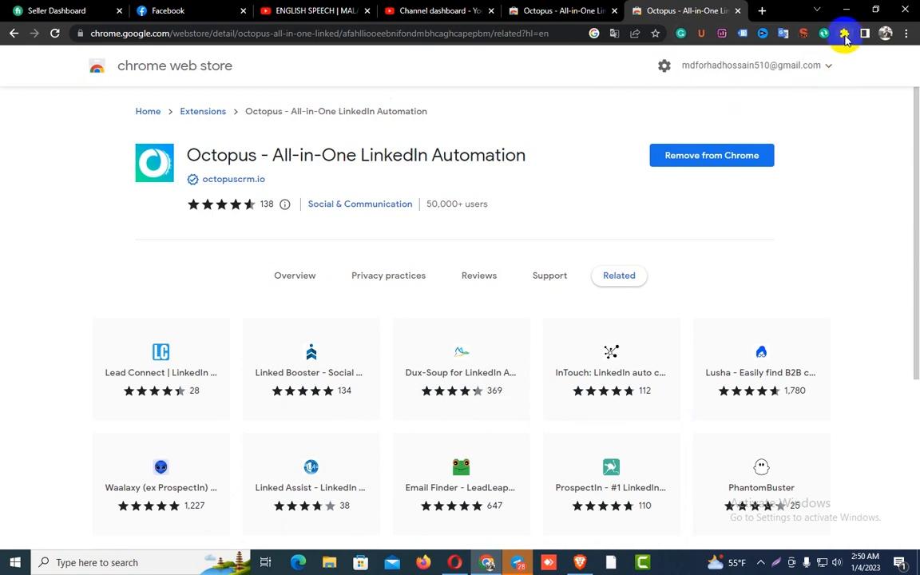
left_click(844, 33)
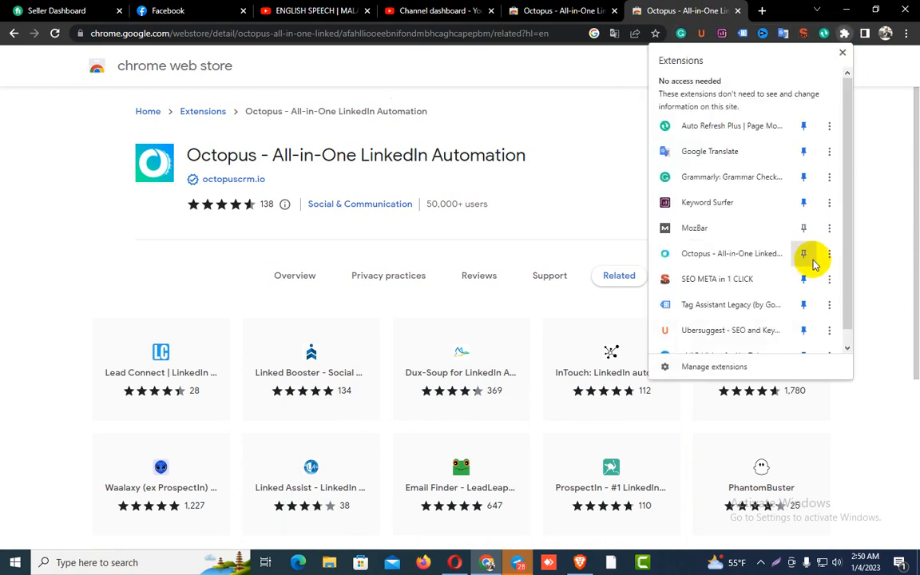
left_click(804, 253)
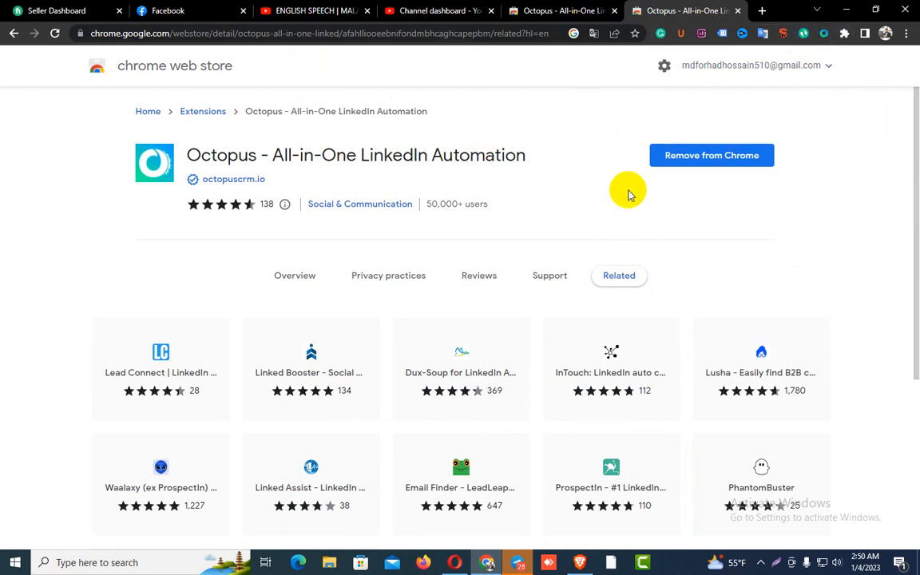
Switch to Brave and add the Octopus - All-in-One LinkedIn Automation extension from its Chrome Web Store page
mouse_move(582, 564)
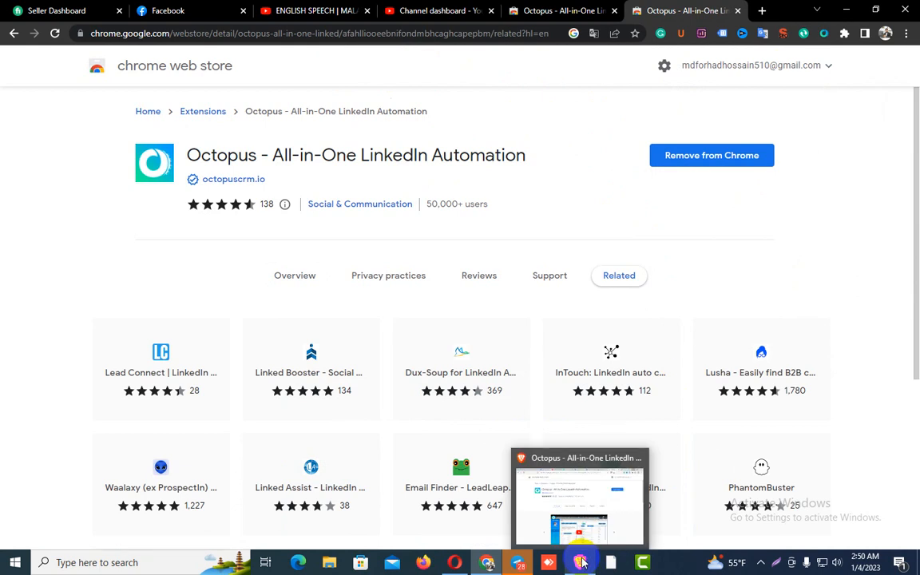
left_click(582, 564)
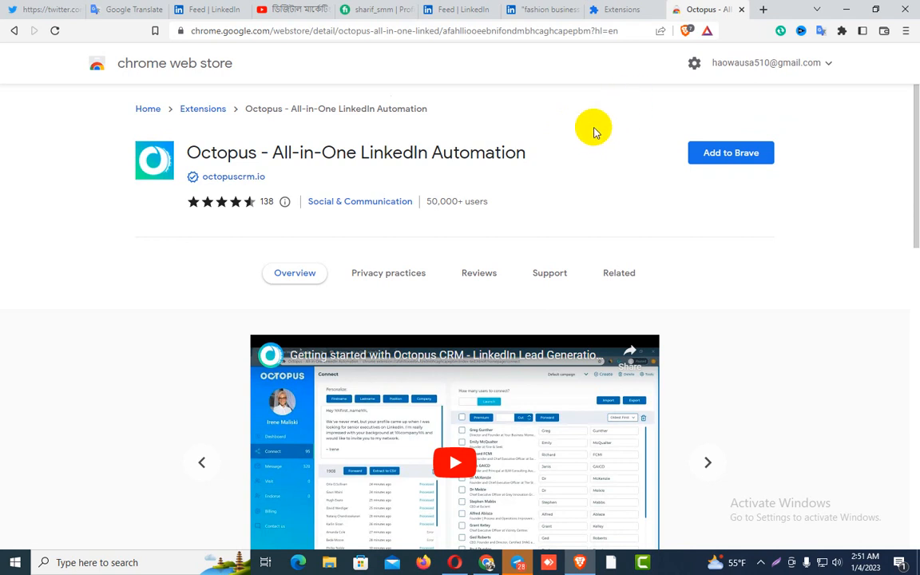
left_click(728, 153)
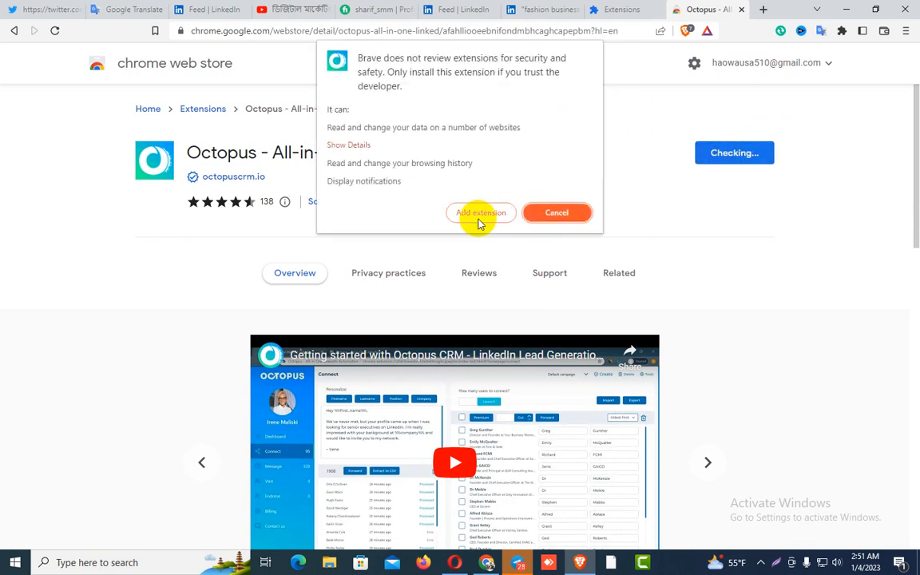
left_click(477, 212)
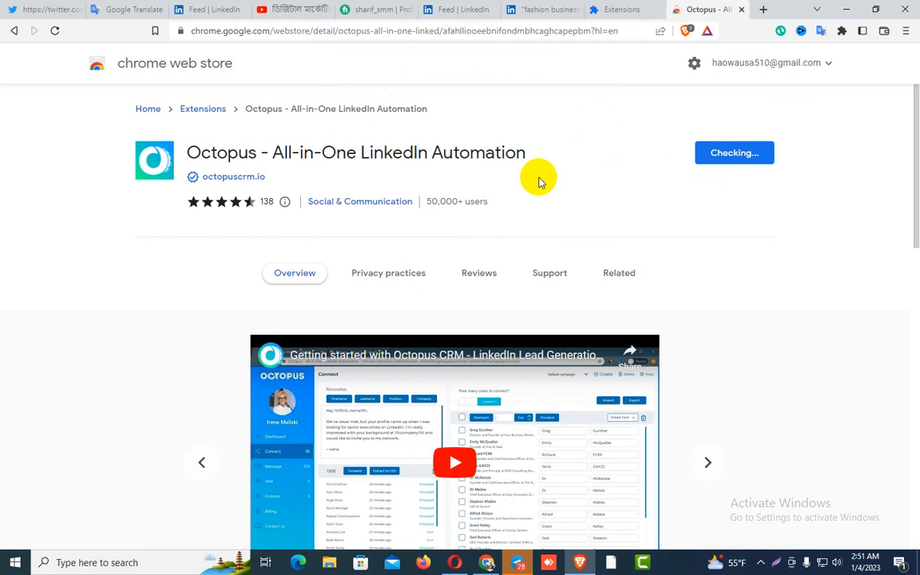
left_click_drag(425, 204, 469, 204)
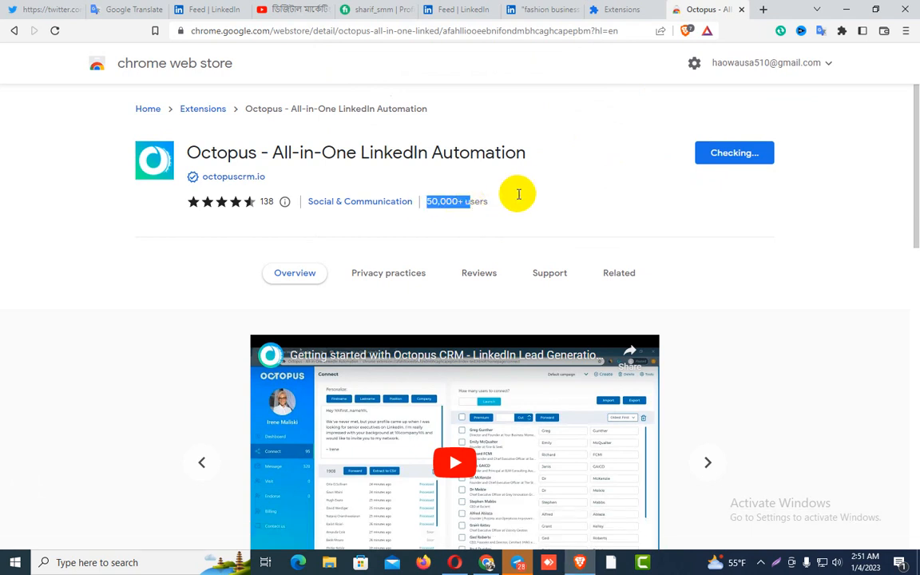
left_click(556, 168)
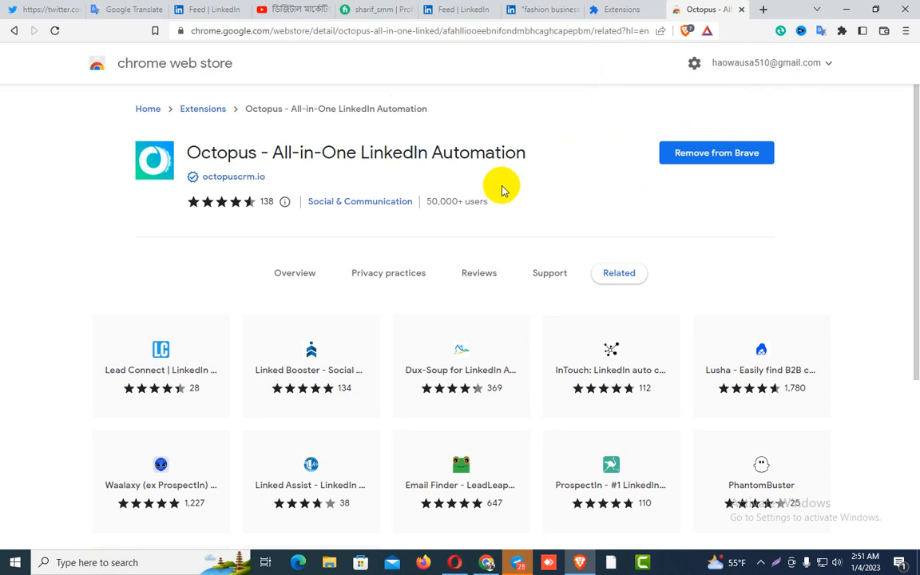
triple_click(431, 200)
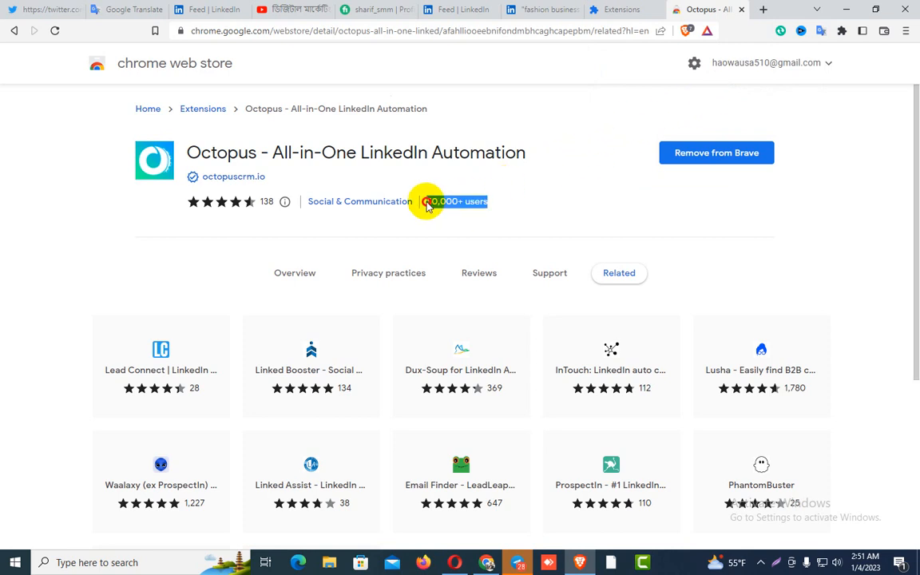
left_click(564, 156)
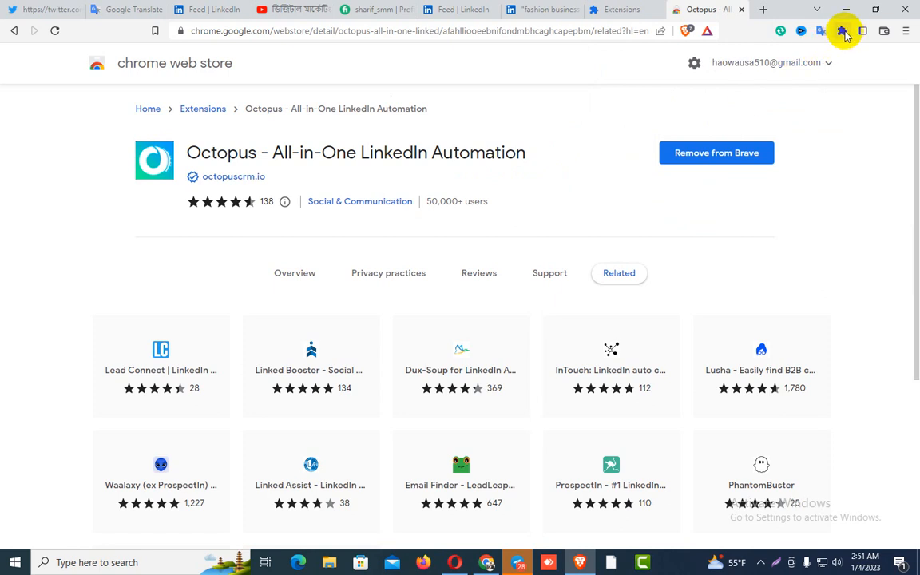
Pin the Octopus - All-in-One LinkedIn Automation extension in Brave and close the extensions list
left_click(842, 31)
left_click(812, 174)
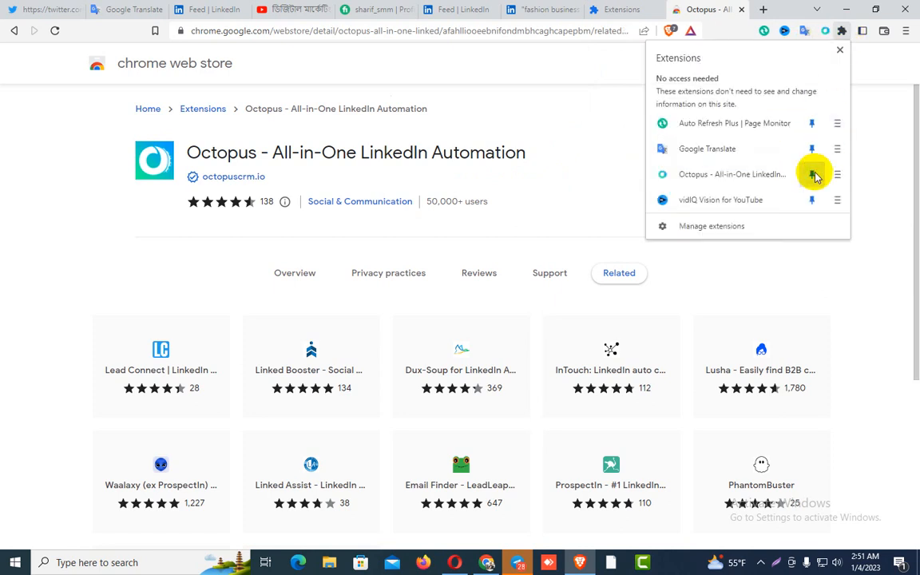
left_click(603, 100)
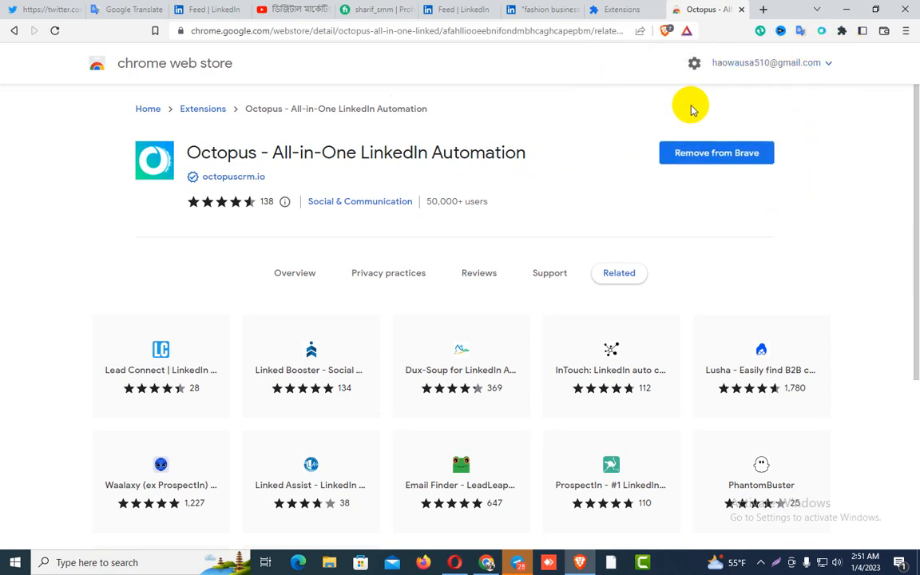
Go to the LinkedIn home feed, refresh it, and reload LinkedIn through the Octopus extension's popup
left_click(429, 6)
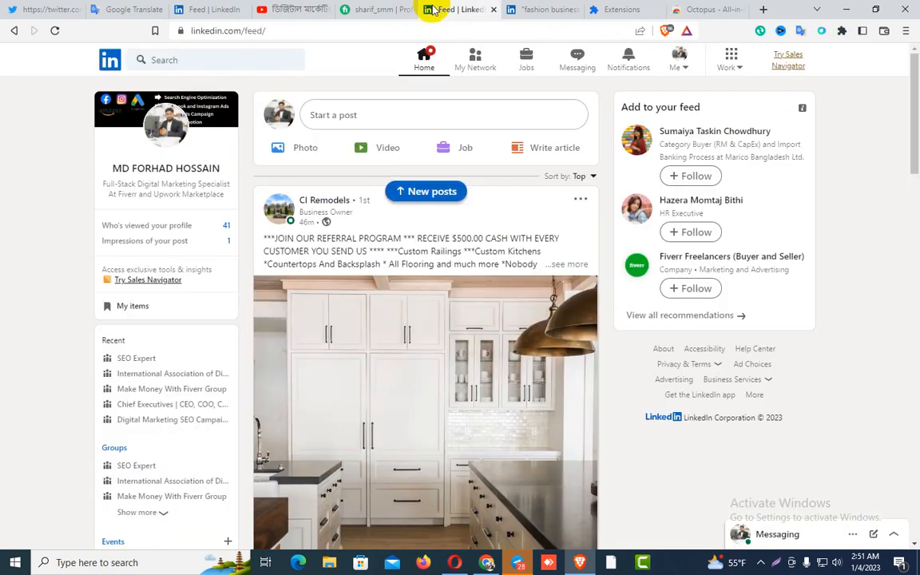
left_click(422, 58)
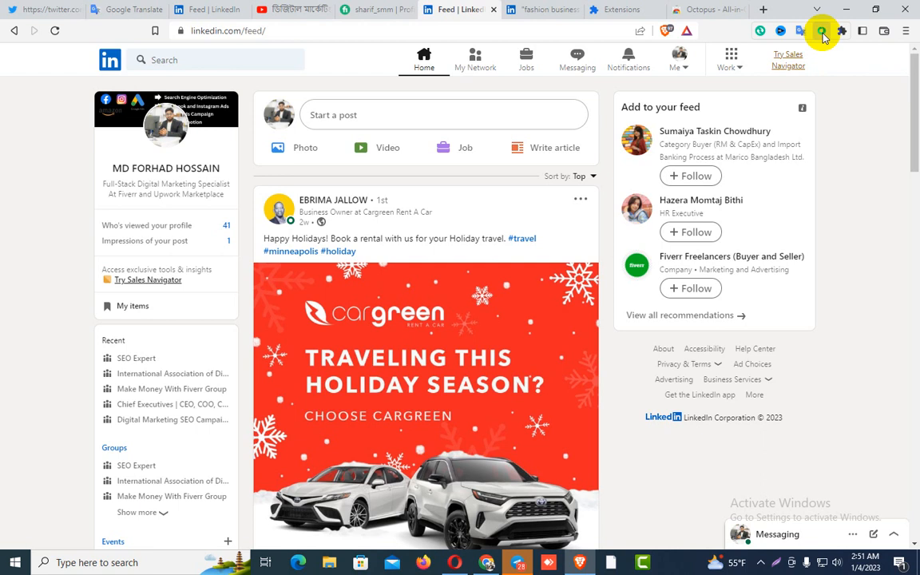
left_click(821, 32)
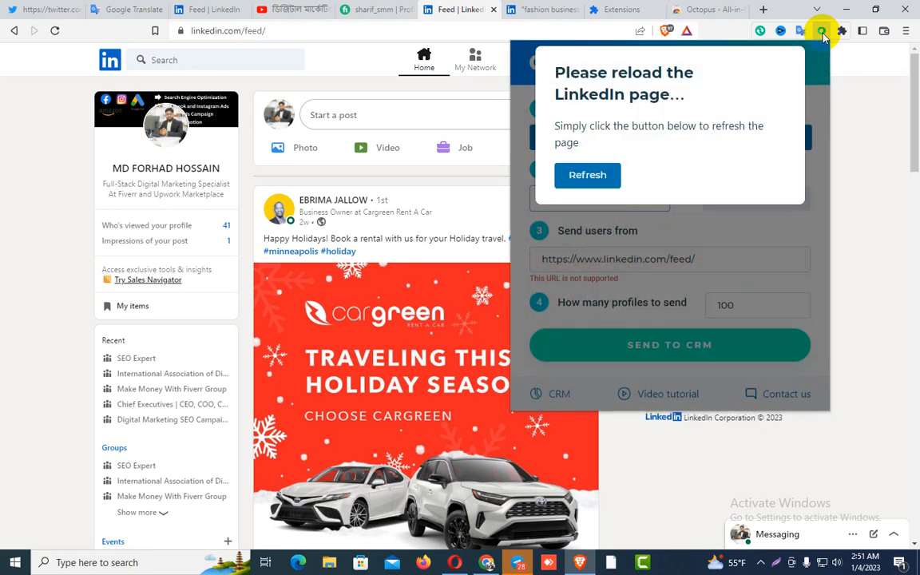
left_click(587, 176)
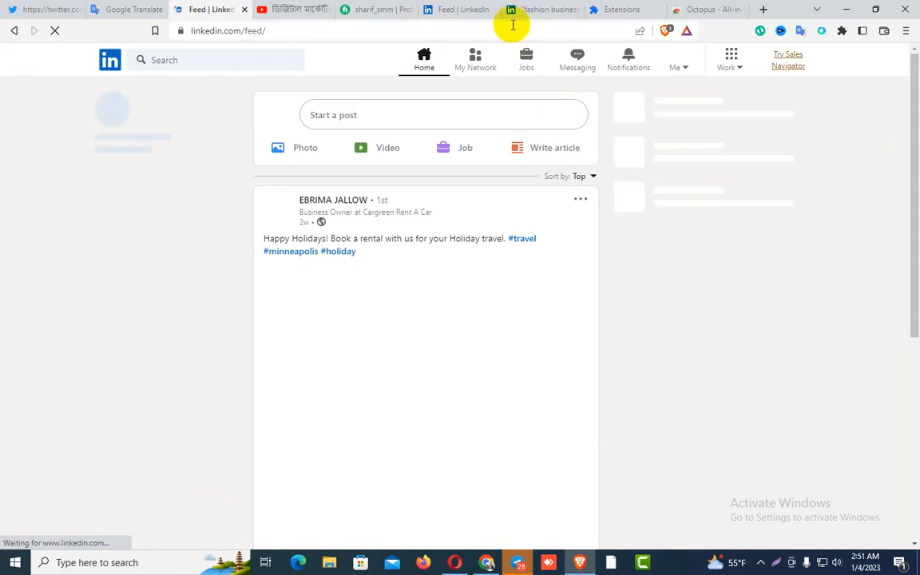
Close the extra LinkedIn, Extensions and Octopus store tabs, and open the Octopus extension's popup on the remaining LinkedIn feed
left_click(493, 9)
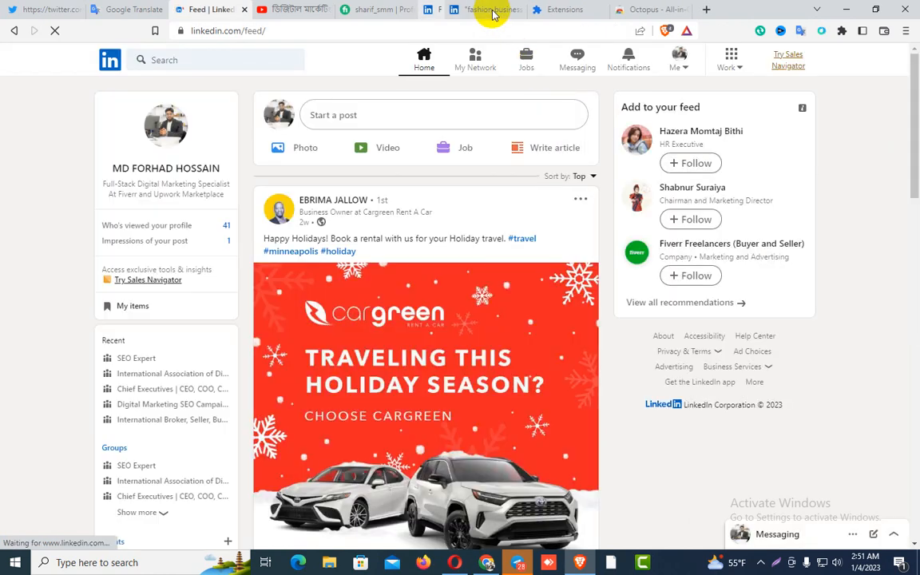
left_click(493, 10)
left_click(493, 9)
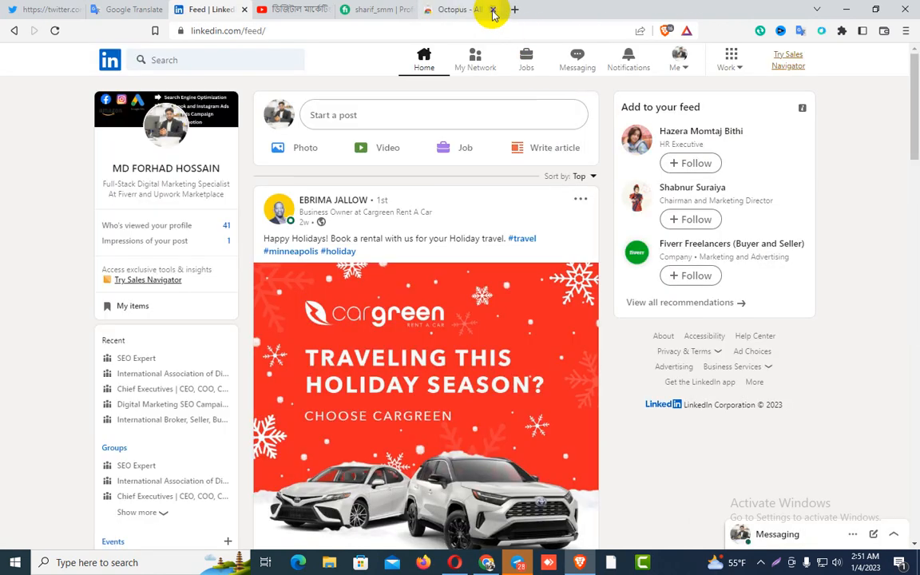
left_click(493, 9)
left_click(821, 31)
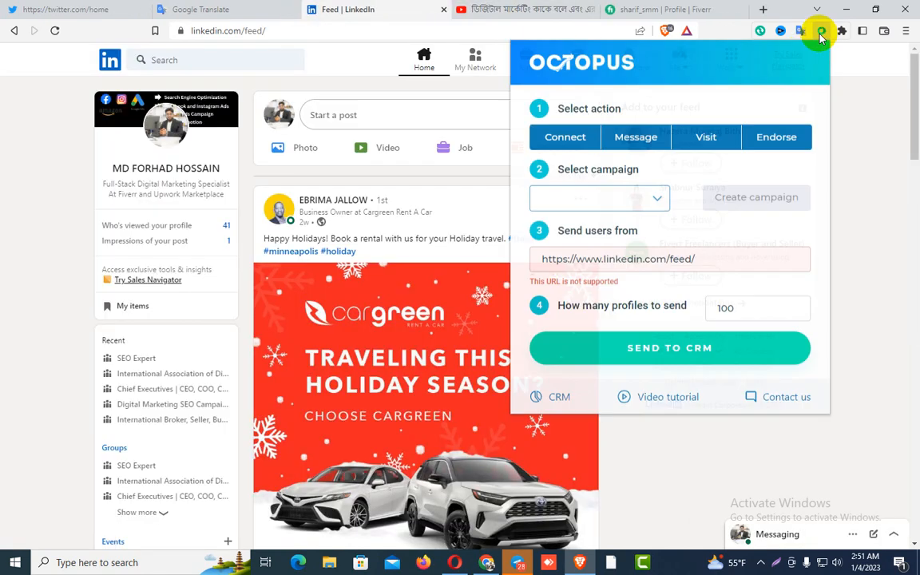
Review the action, campaign and profile-count options in the Octopus extension's popup, and close the popup
left_click(346, 71)
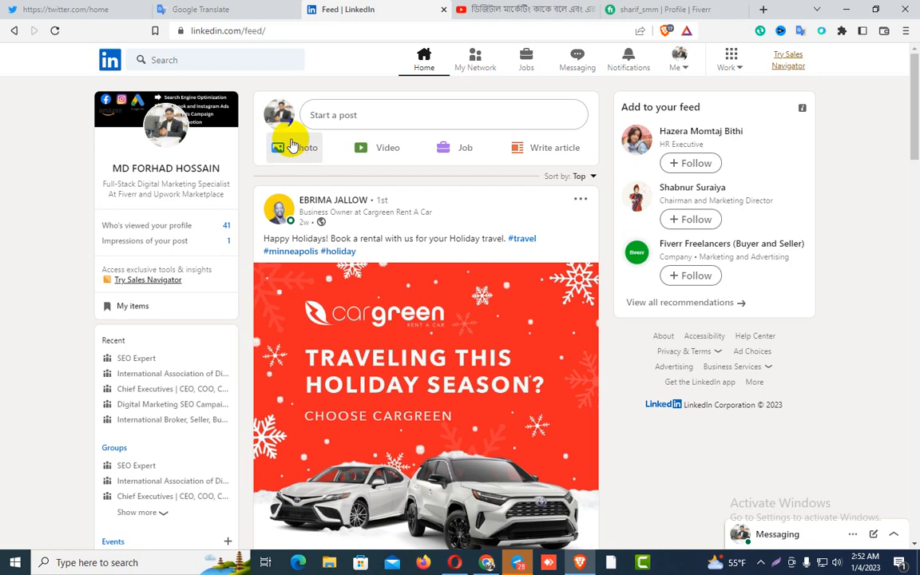
left_click(822, 32)
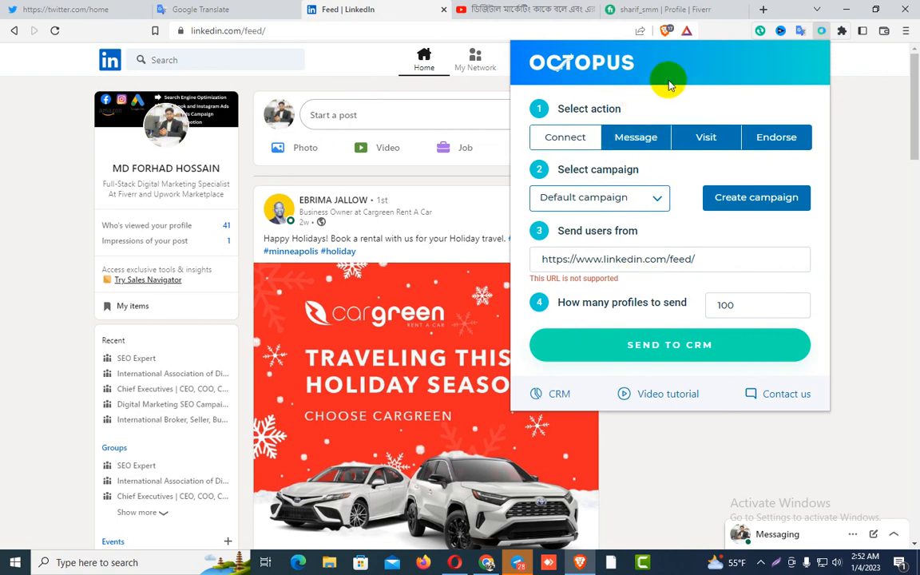
left_click(360, 69)
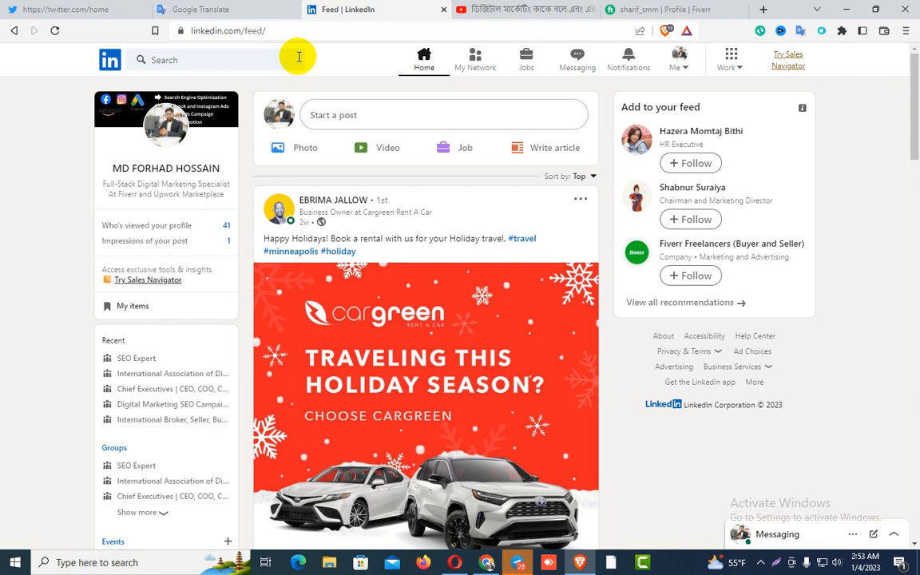
Search LinkedIn for "Business Owner" and open the full set of filters for people
left_click(255, 58)
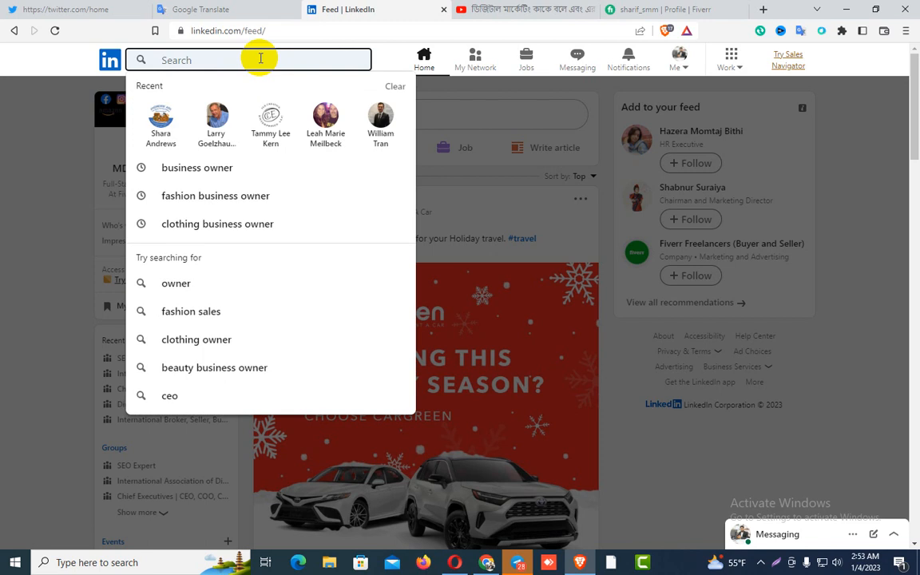
type("Business")
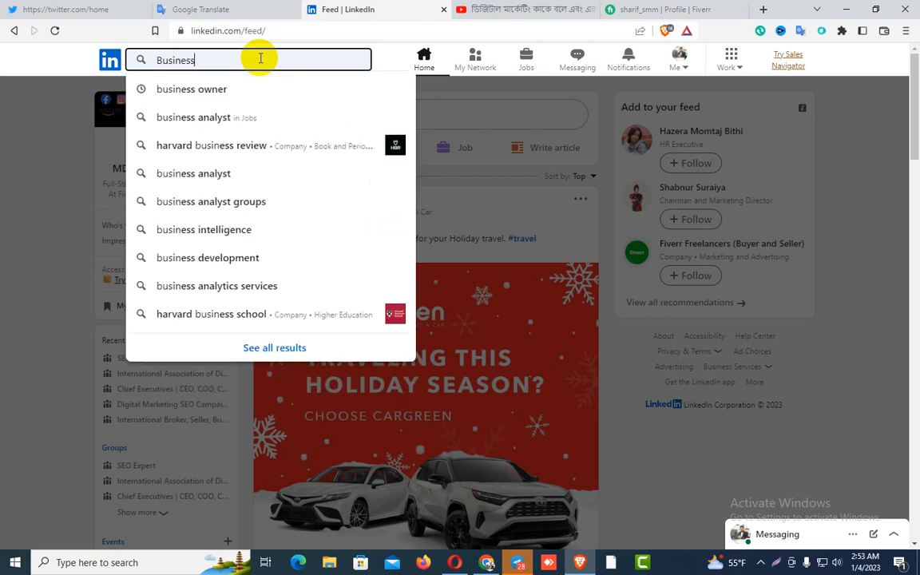
type(" Owner")
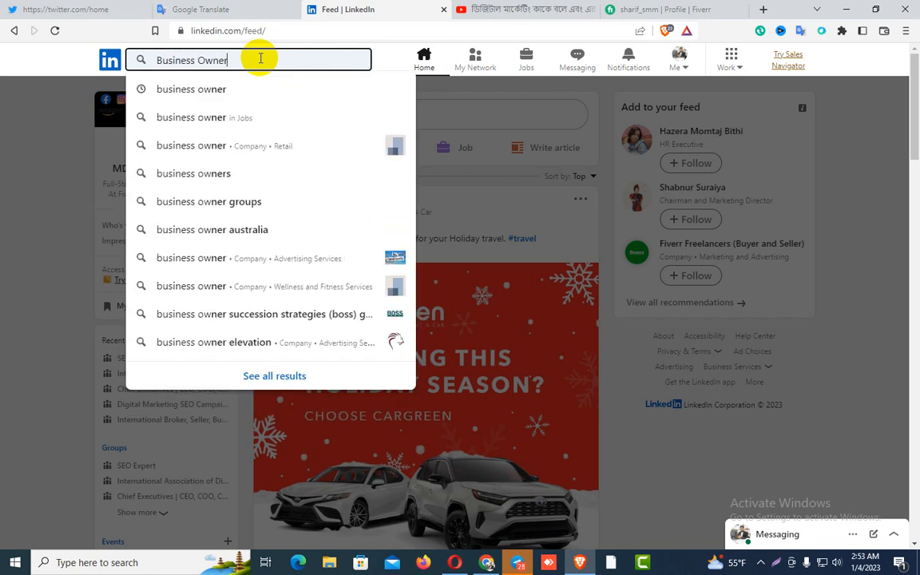
key("Return")
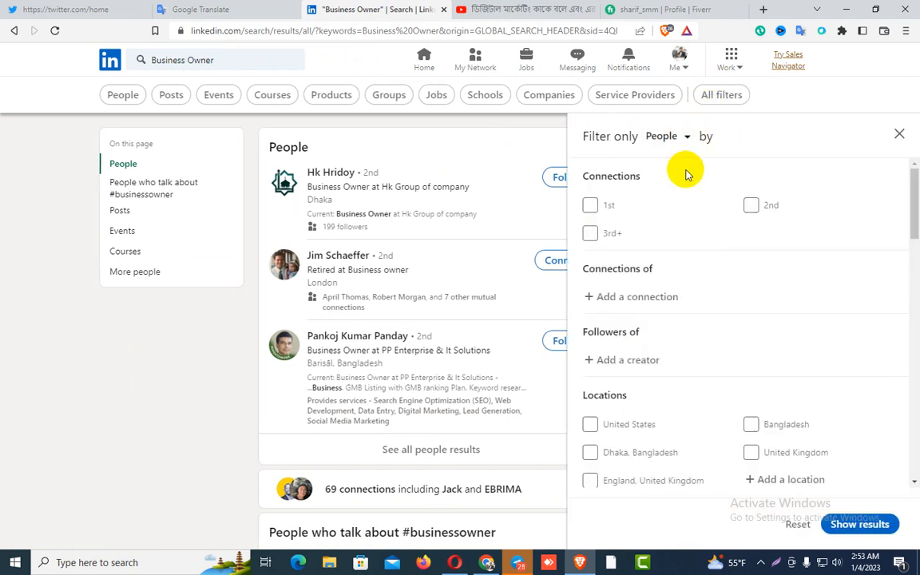
Filter the people search to 3rd+ connections located in the United States and the United Kingdom
left_click(590, 235)
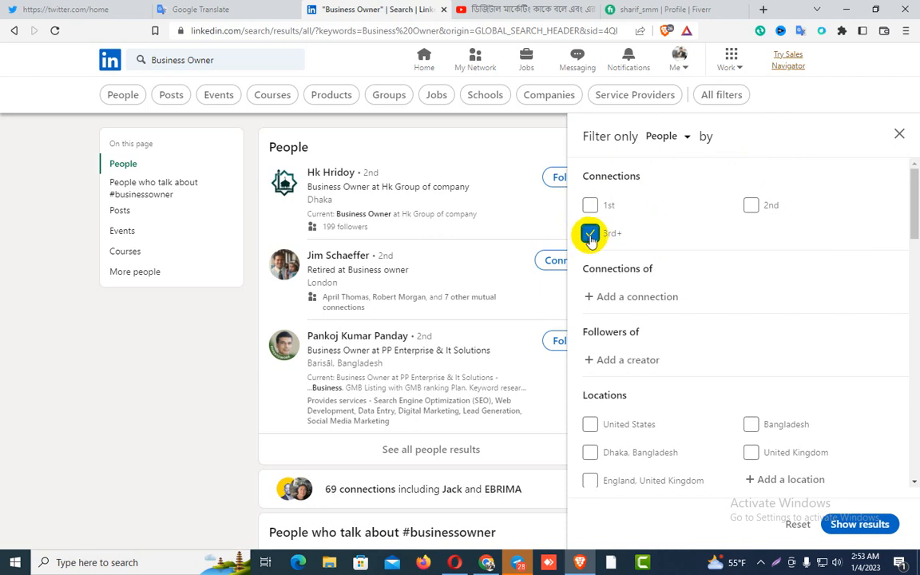
scroll(656, 294, "down", 1)
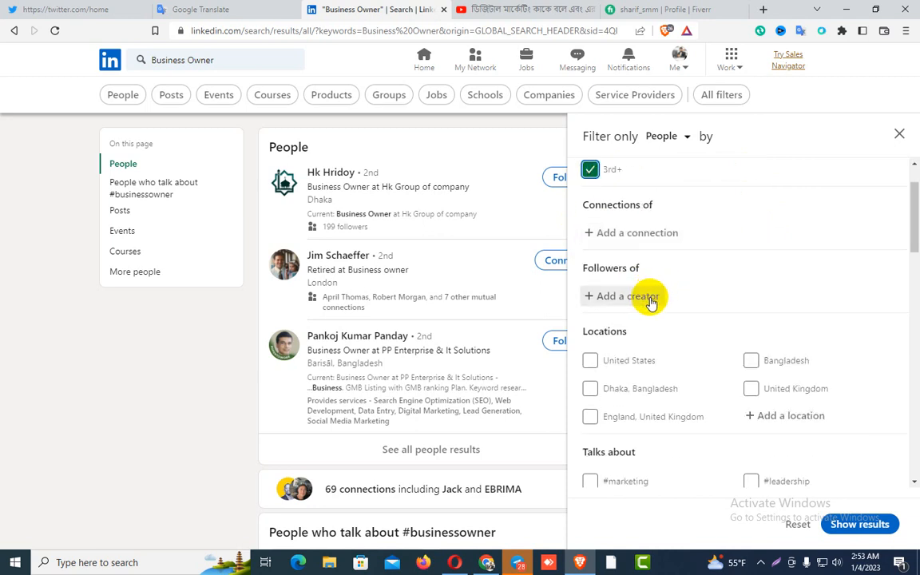
scroll(647, 300, "down", 2)
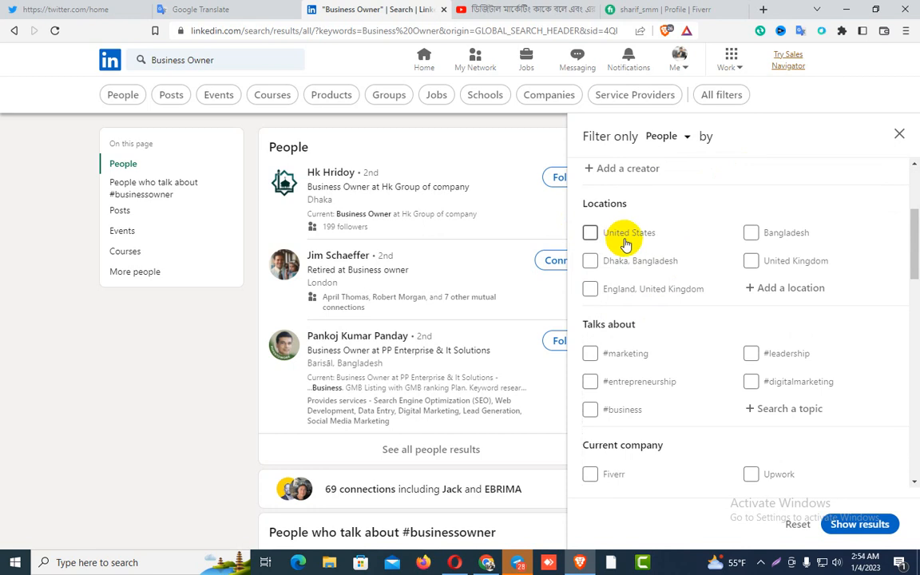
left_click(589, 234)
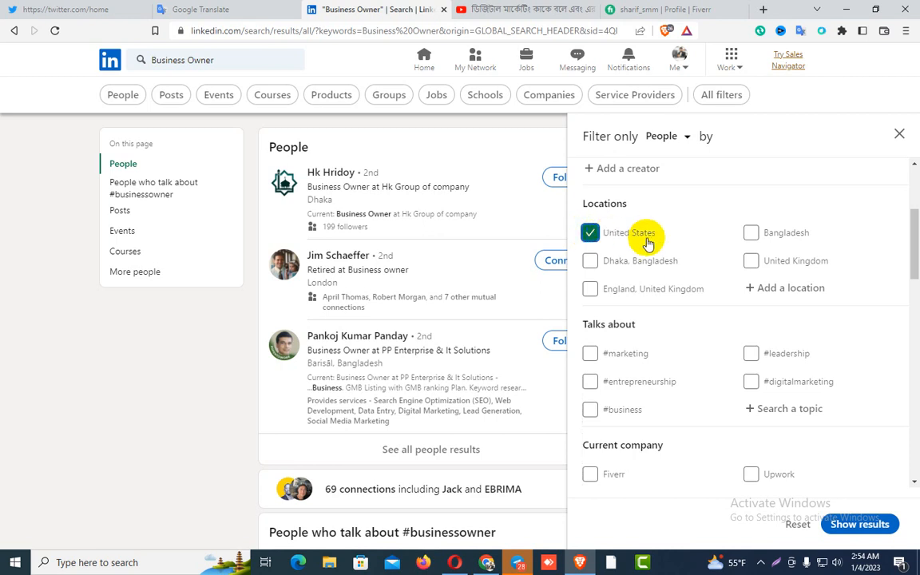
left_click(751, 264)
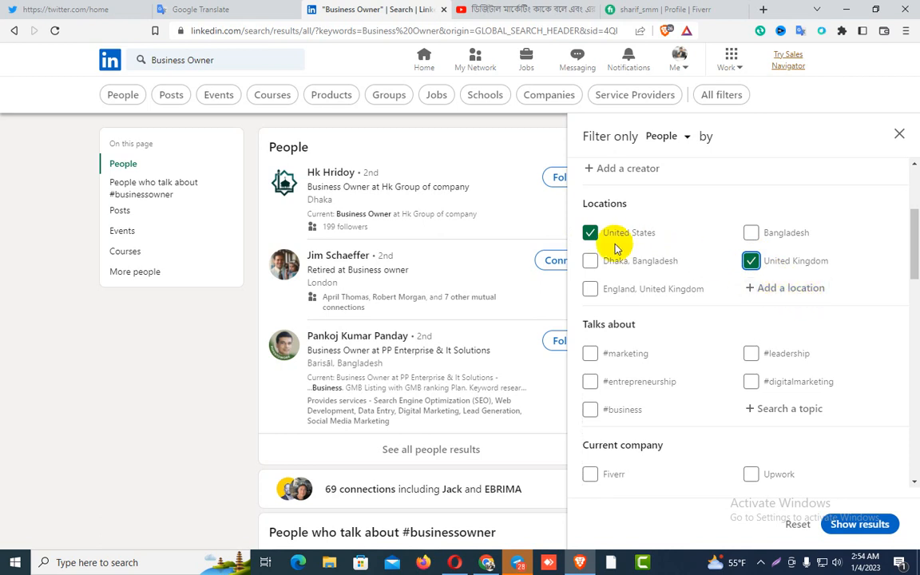
Add the #business topic and the Manufacturing and Business Consulting and Services industries to the people filters
scroll(681, 285, "down", 3)
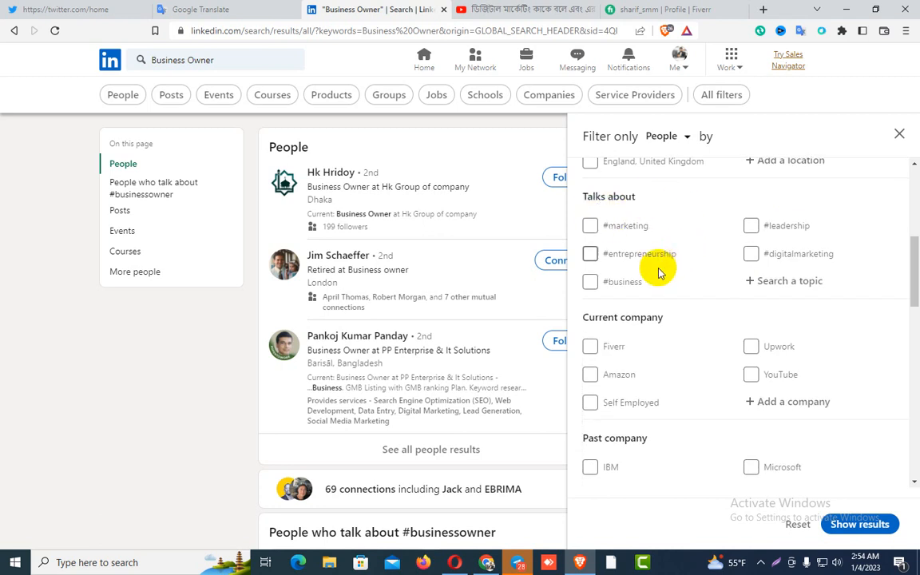
left_click(591, 284)
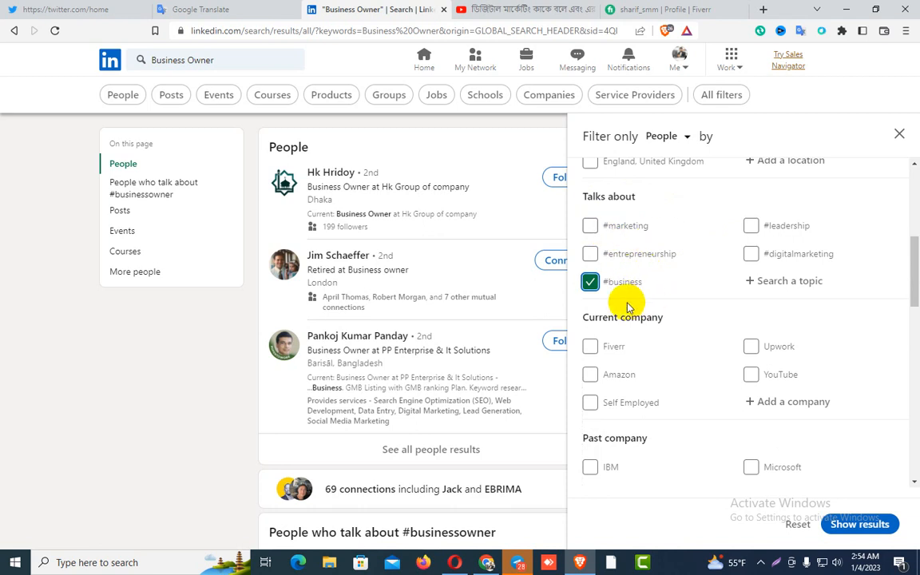
scroll(677, 341, "down", 1)
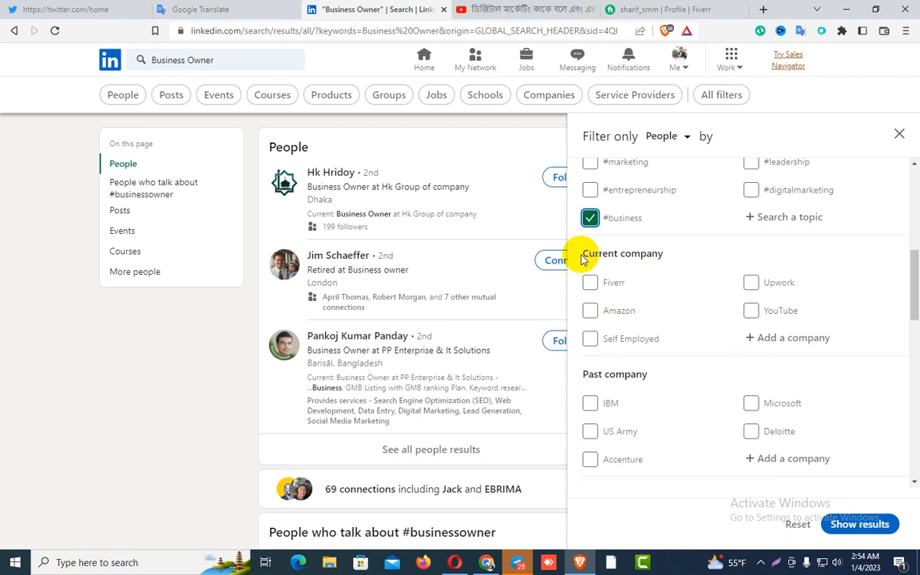
scroll(599, 340, "down", 3)
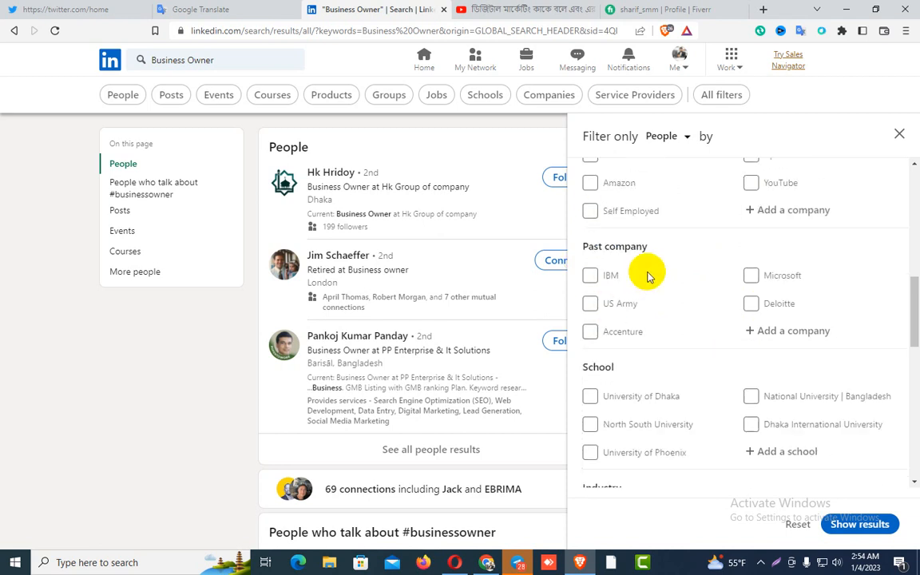
scroll(686, 312, "down", 2)
scroll(682, 359, "down", 3)
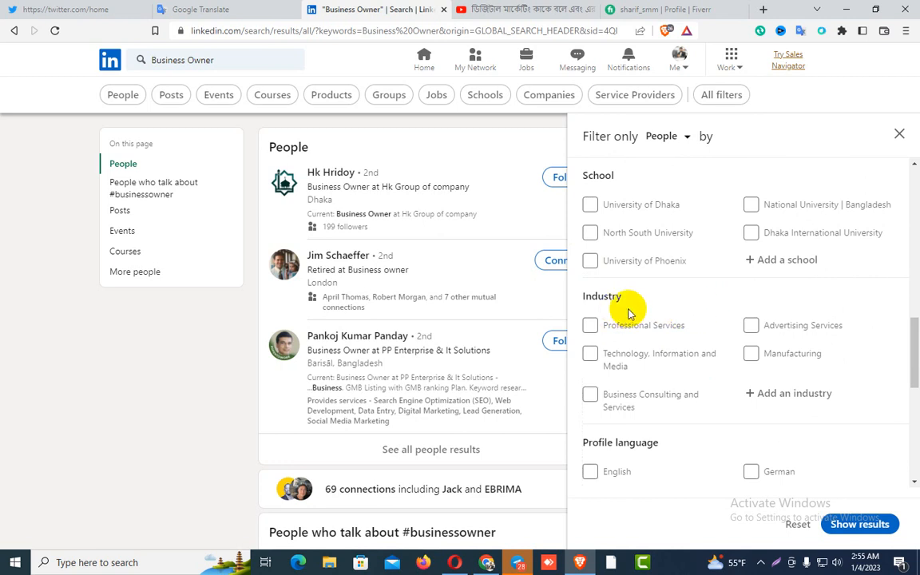
left_click(754, 357)
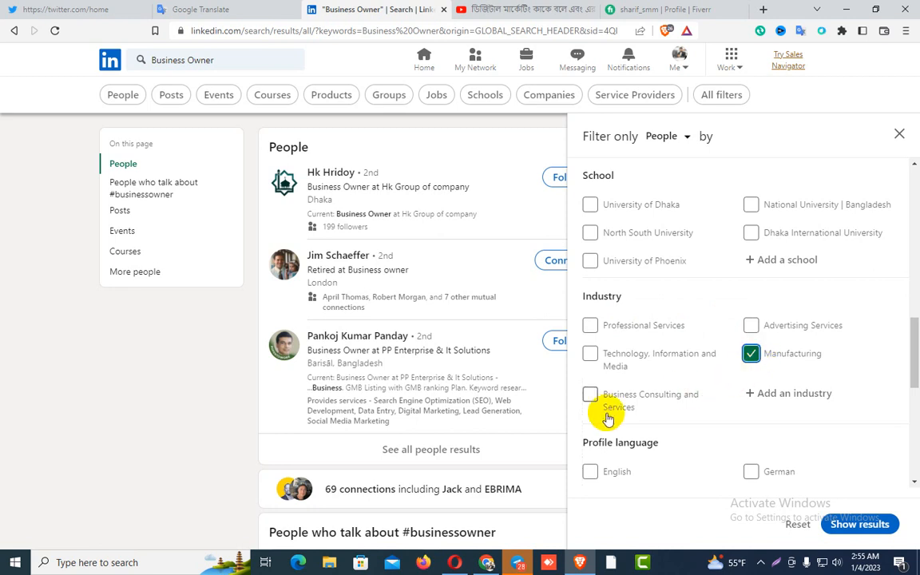
left_click(588, 398)
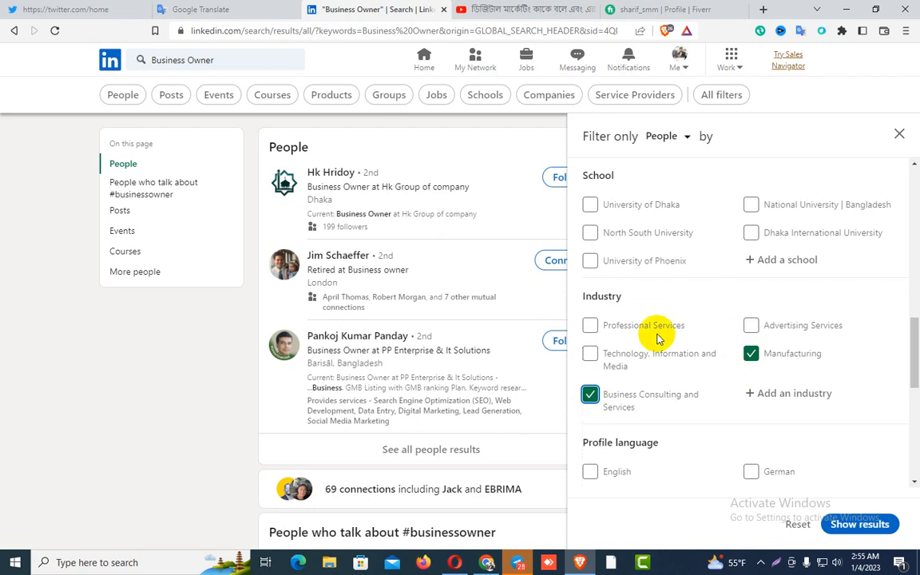
Restrict the profile language to English and show the filtered people results
scroll(655, 347, "down", 2)
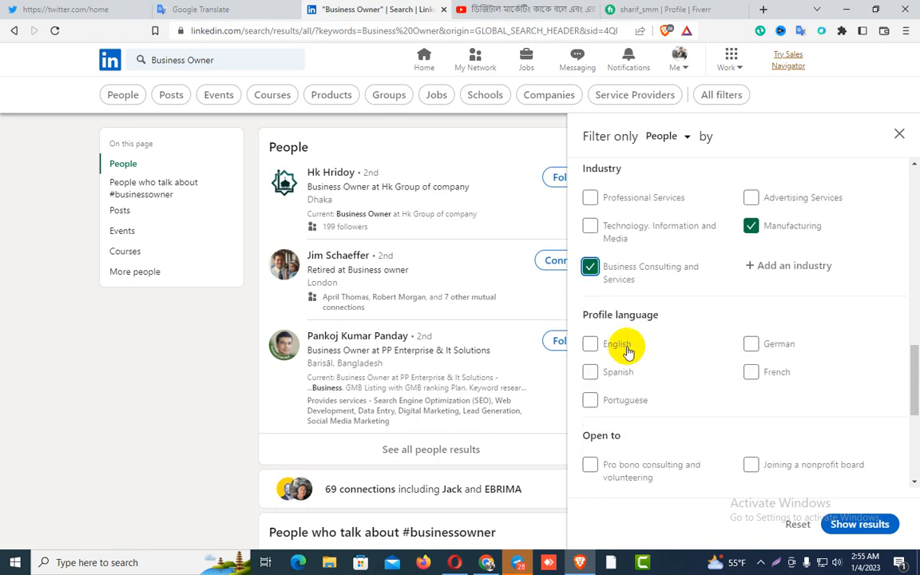
left_click(590, 345)
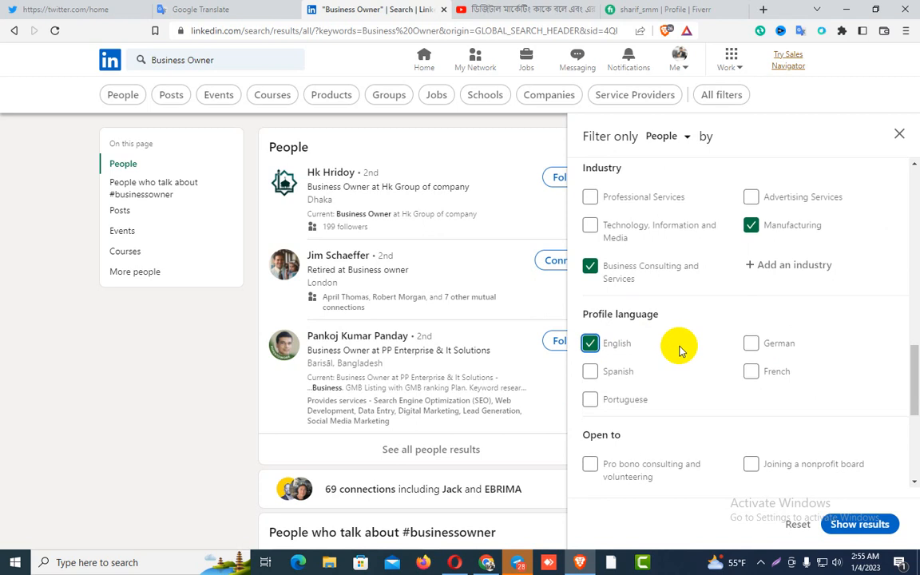
scroll(679, 347, "down", 2)
scroll(677, 343, "down", 3)
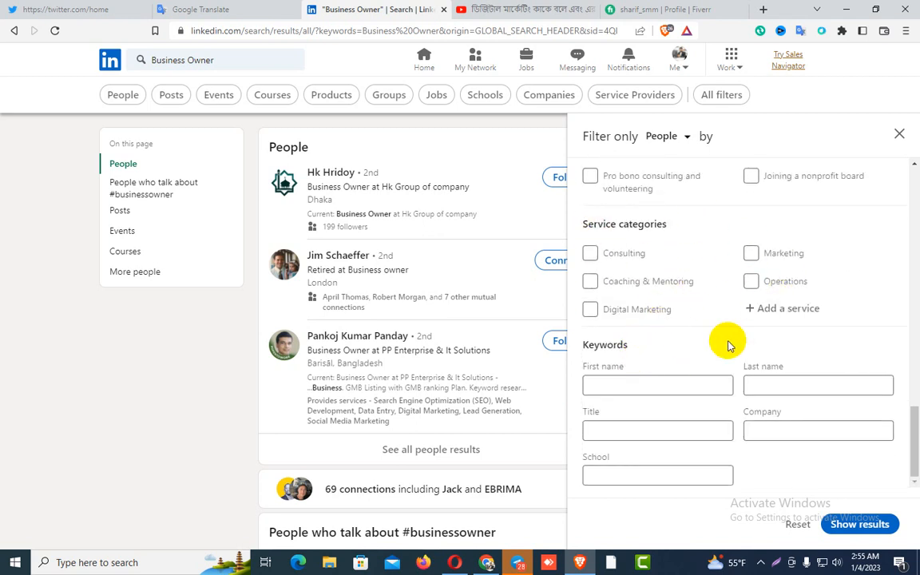
left_click(710, 428)
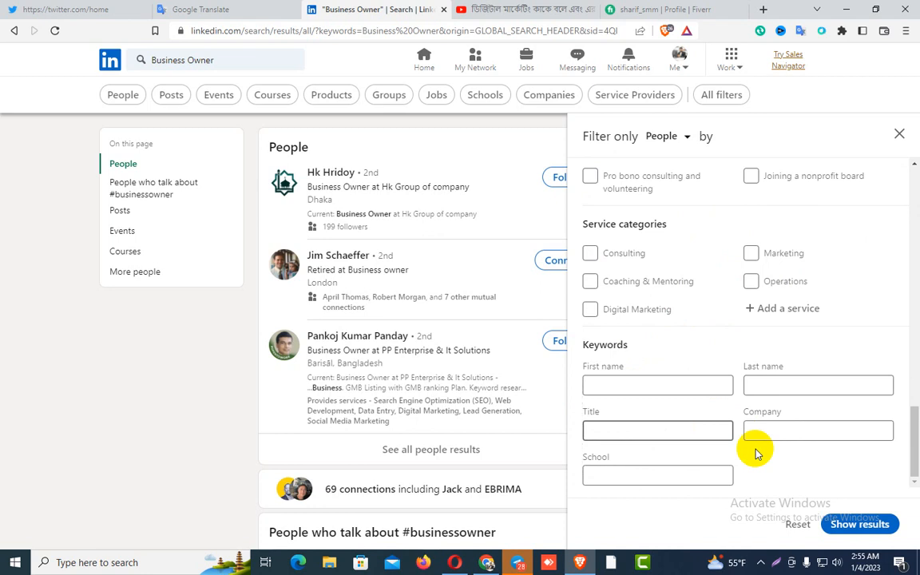
left_click(863, 522)
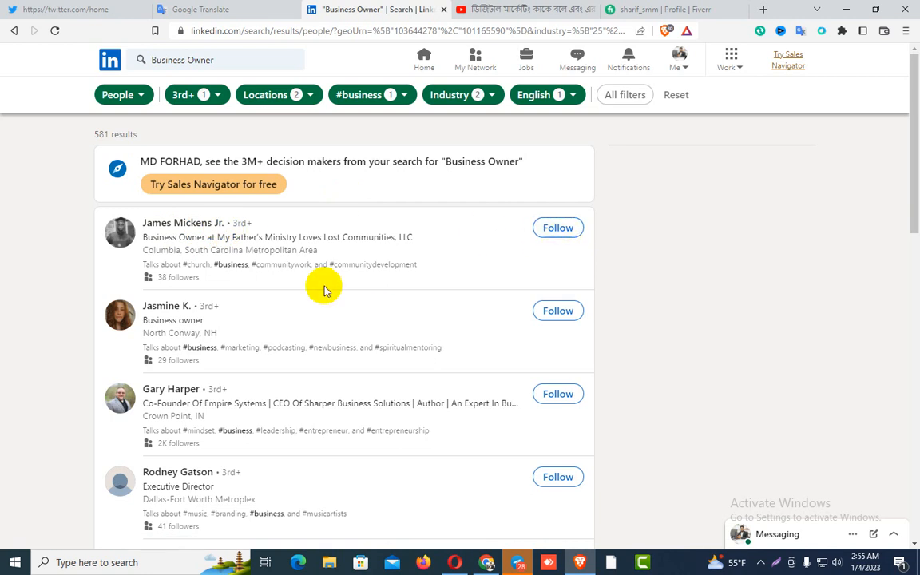
Look through the filtered Business Owner profiles down to the page numbers and return to the start of the list
scroll(174, 296, "down", 1)
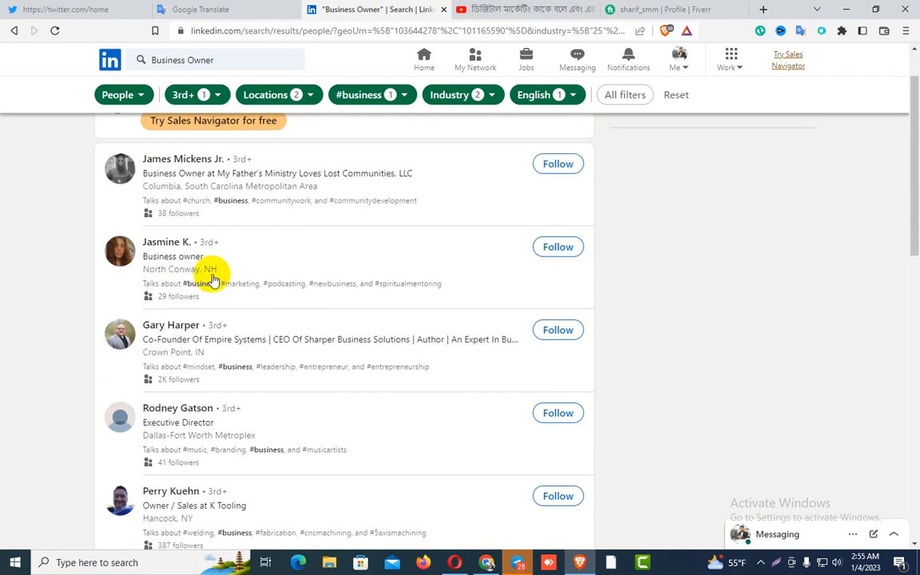
scroll(214, 286, "down", 1)
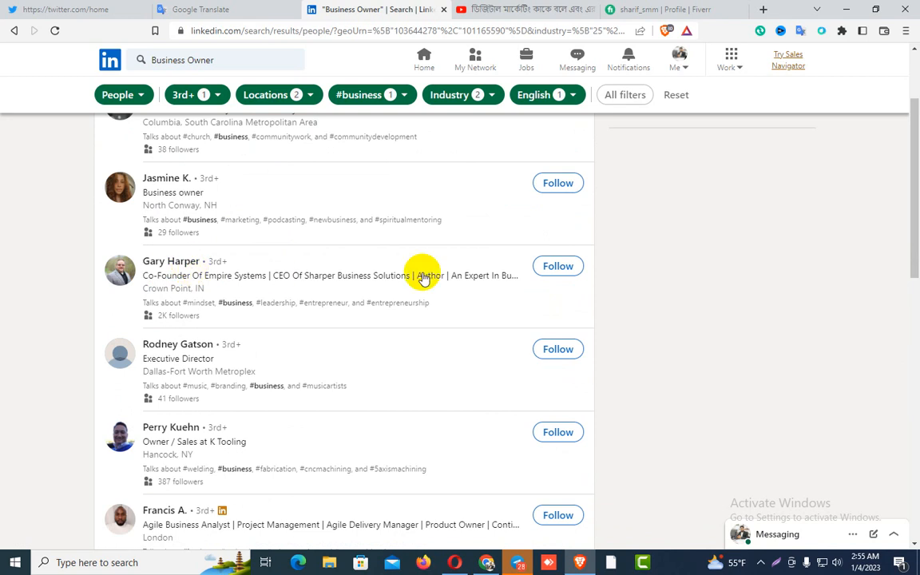
scroll(335, 311, "down", 2)
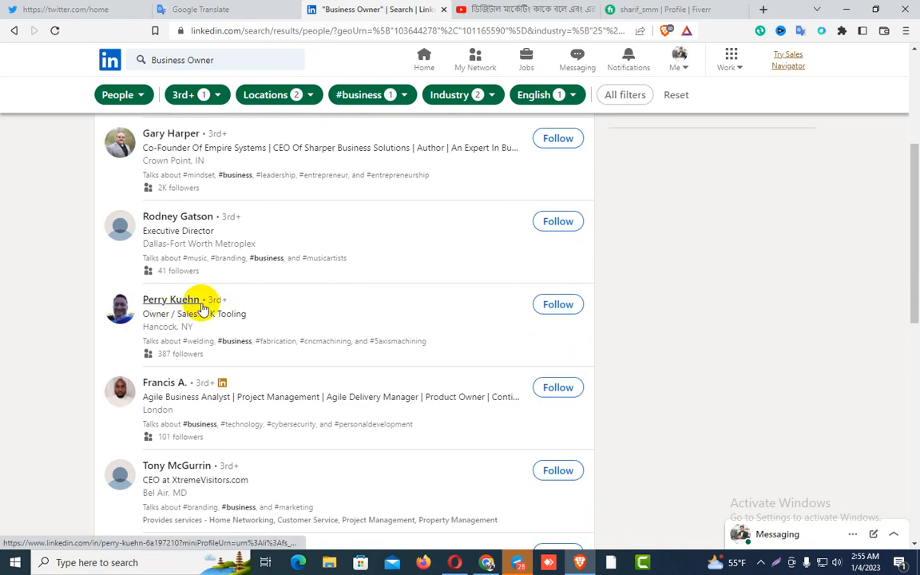
scroll(206, 320, "down", 2)
scroll(383, 319, "down", 2)
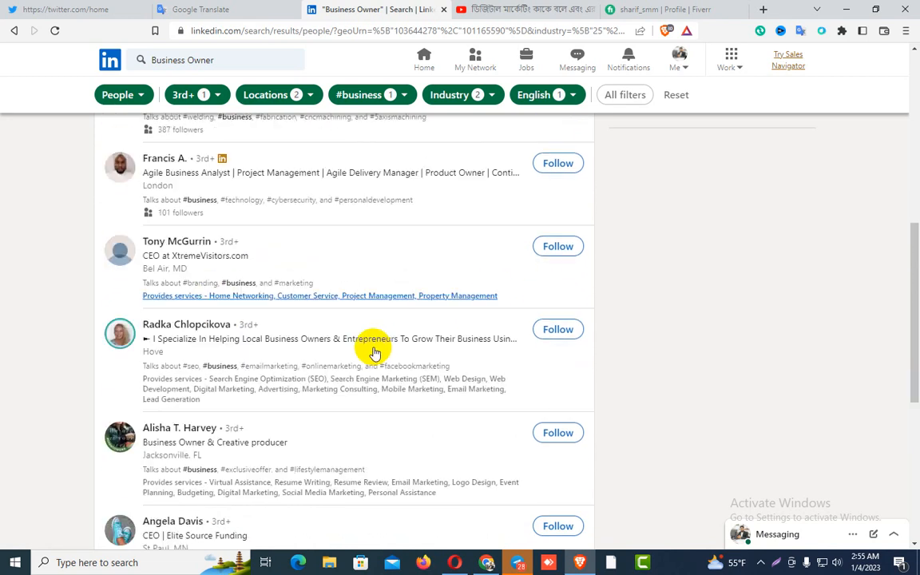
scroll(352, 347, "down", 5)
scroll(326, 344, "down", 1)
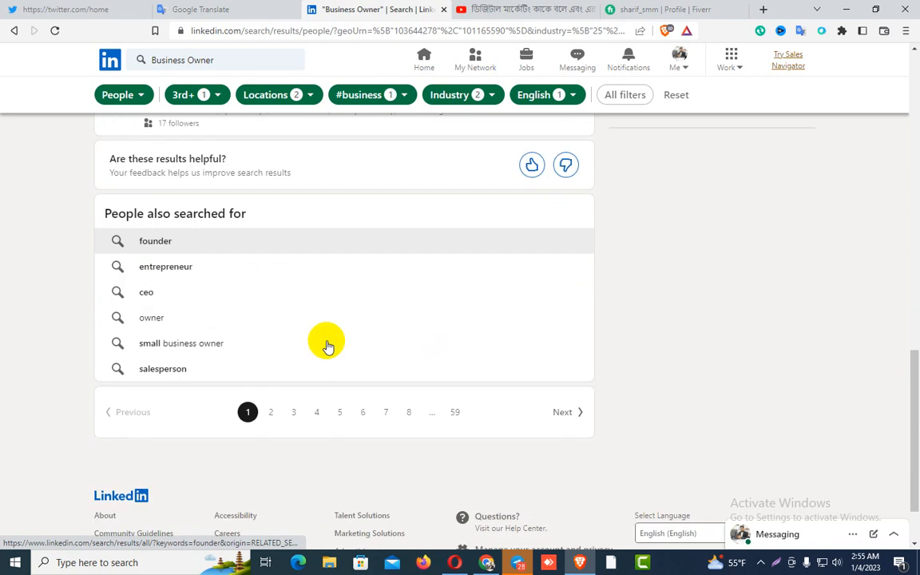
scroll(319, 345, "down", 2)
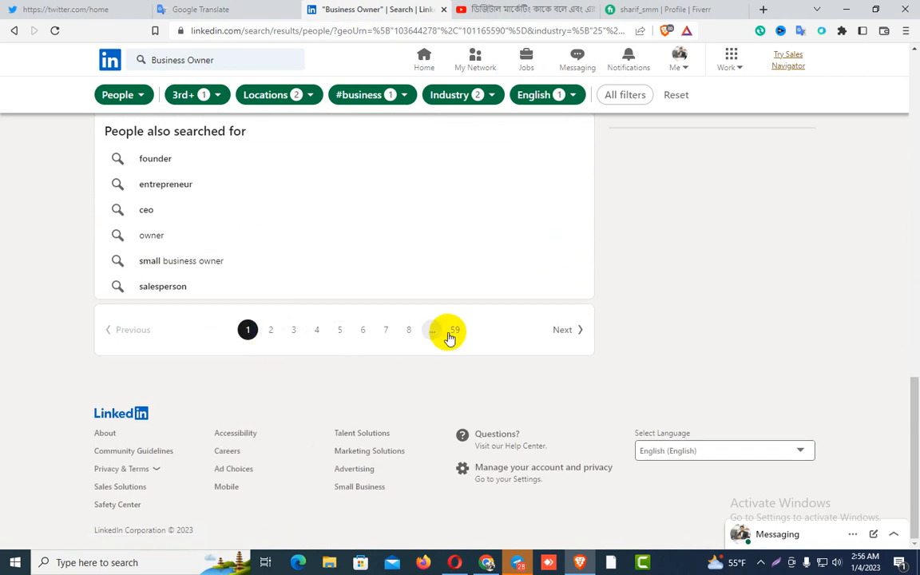
scroll(446, 313, "up", 15)
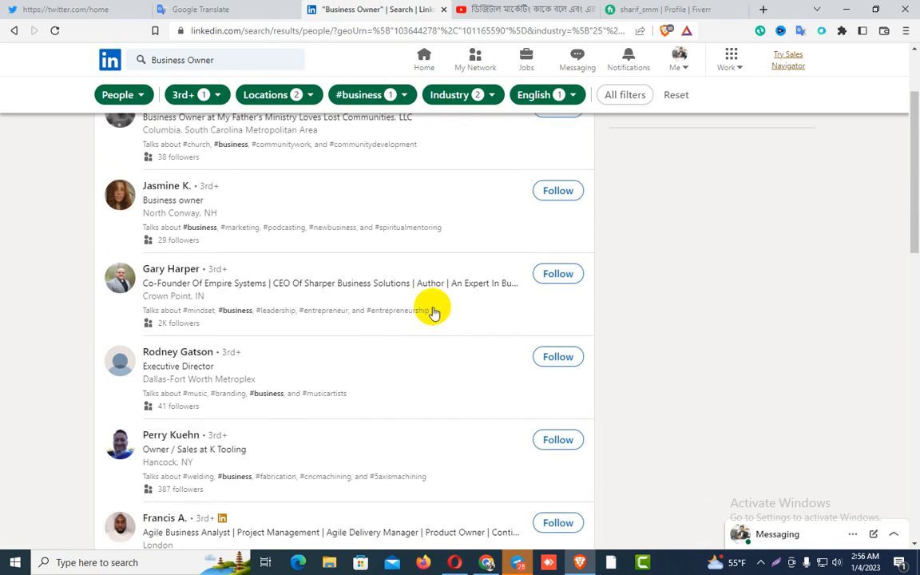
scroll(427, 303, "up", 3)
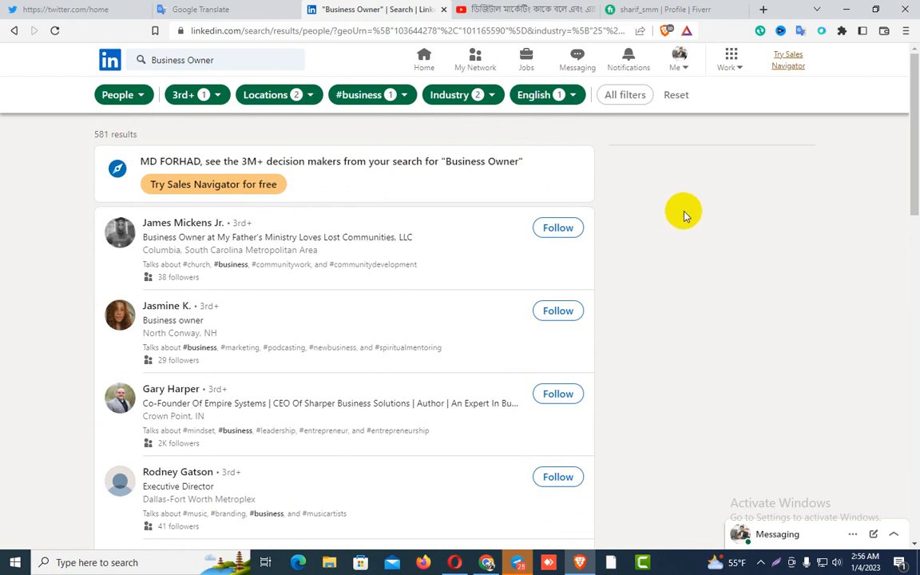
Send 100 profiles from the filtered people search to the Default campaign with the Connect action in Octopus
left_click(822, 33)
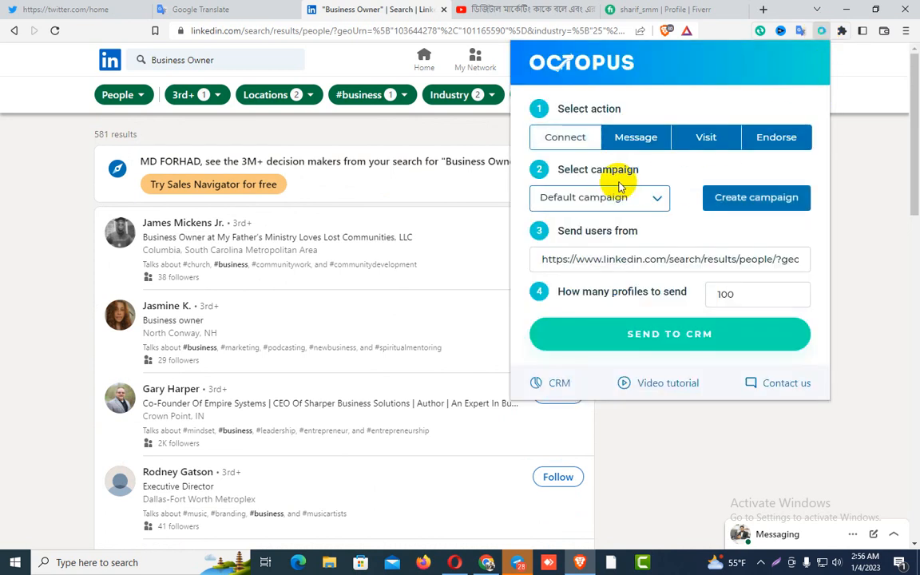
left_click(745, 297)
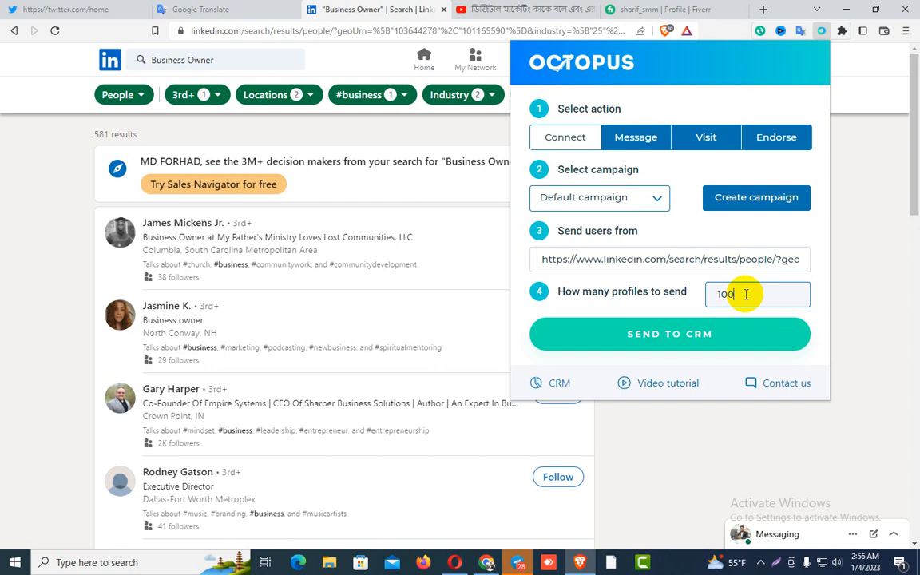
left_click(717, 297)
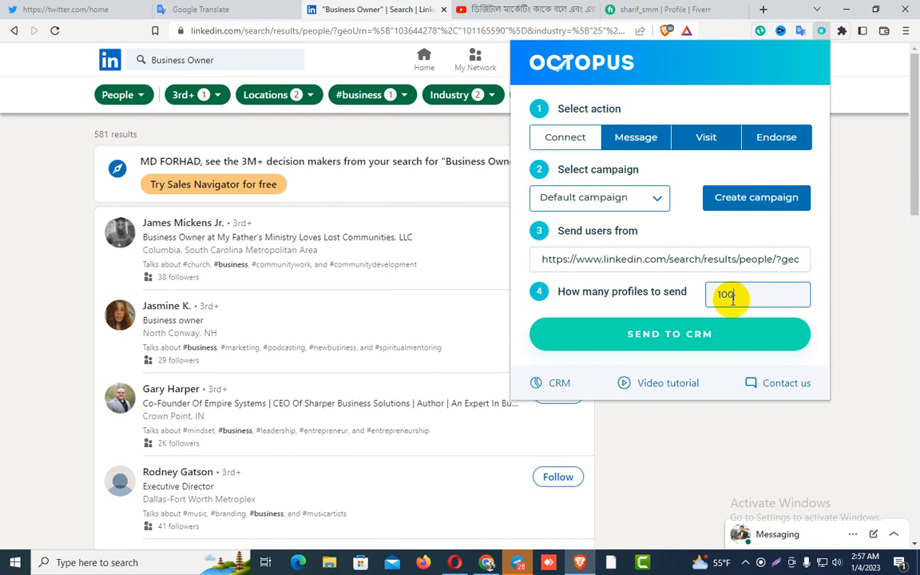
left_click(680, 339)
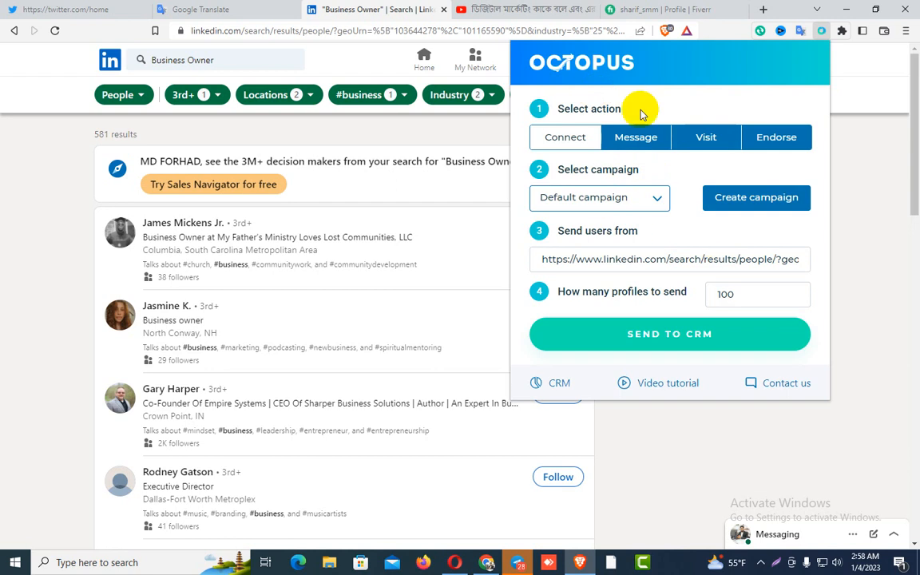
Open the Octopus CRM and dismiss the welcome video and the profile transfer report
left_click(559, 385)
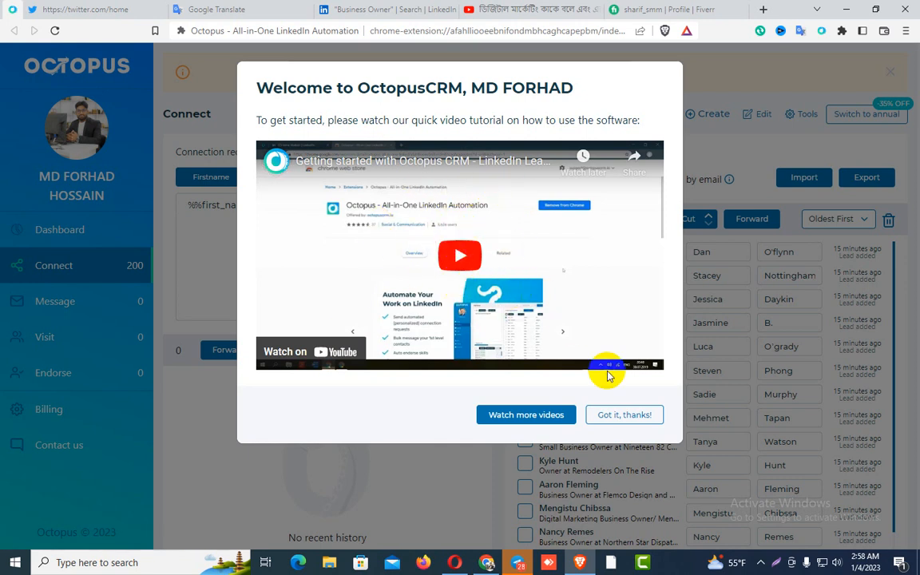
left_click(622, 420)
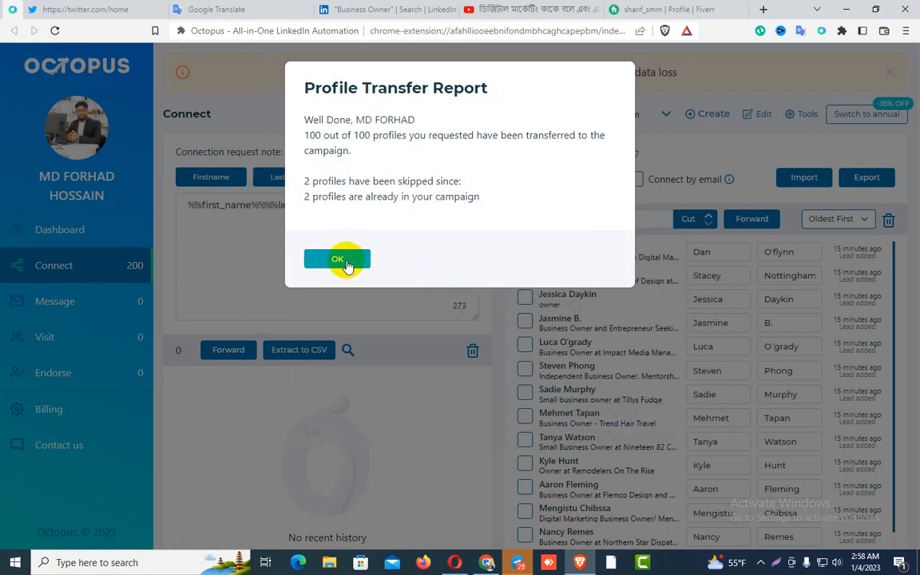
left_click(339, 261)
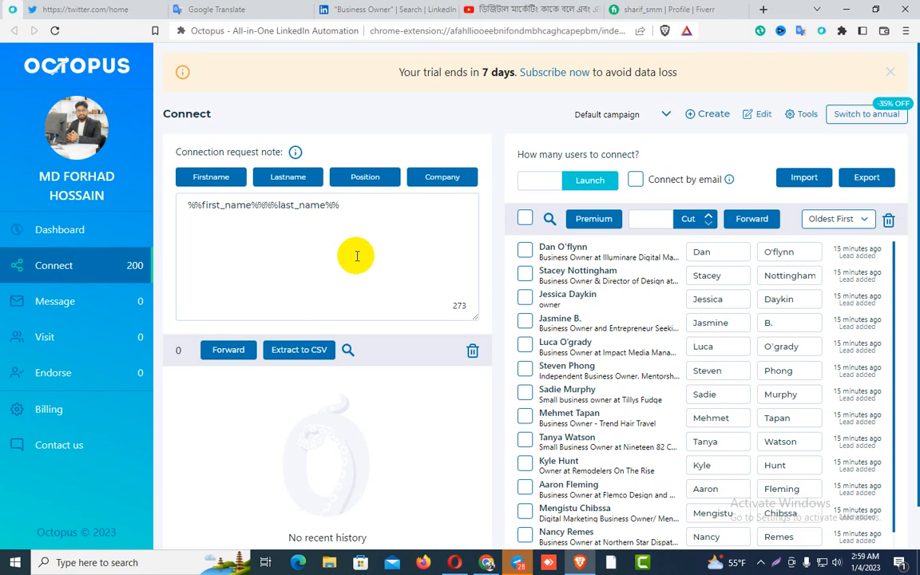
Clear the existing name placeholders from the connection request note
left_click(357, 255)
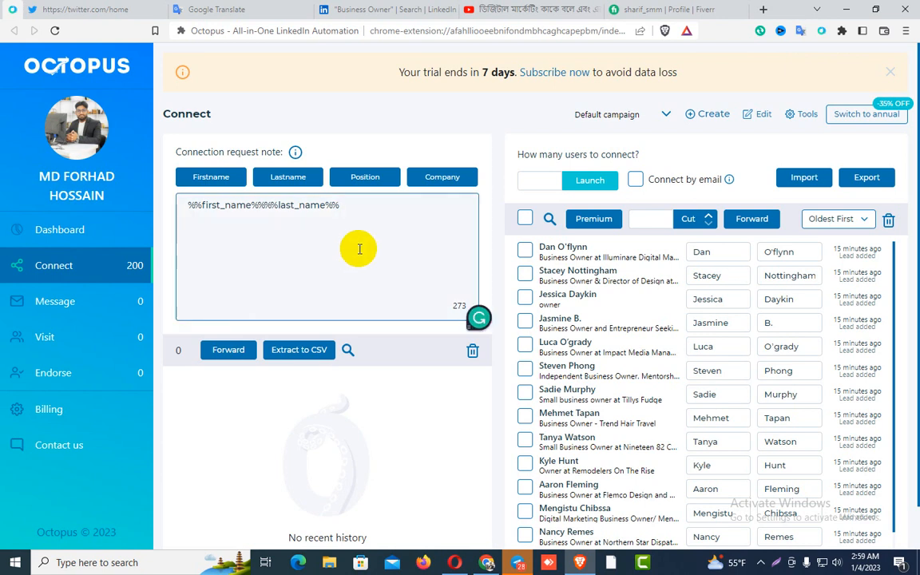
left_click(324, 206)
left_click_drag(324, 206, 185, 206)
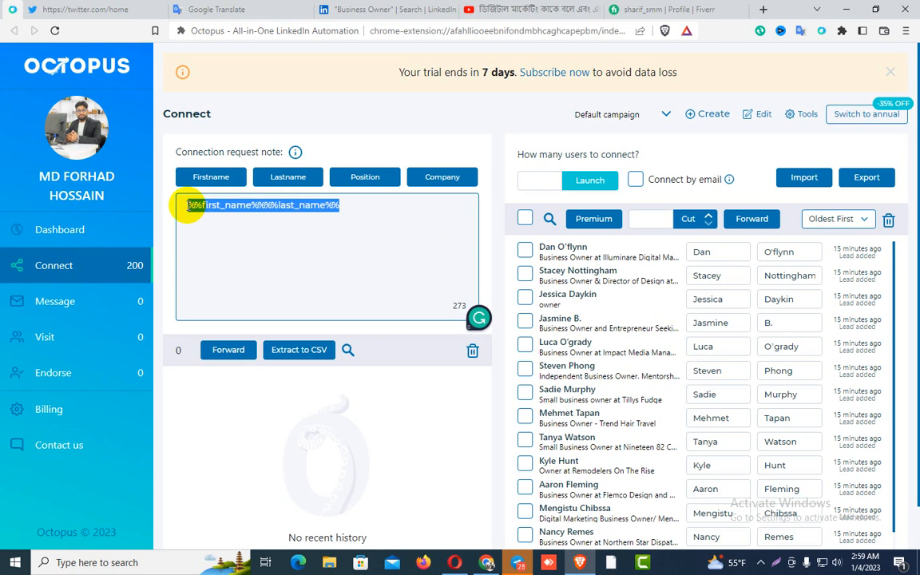
key("BackSpace")
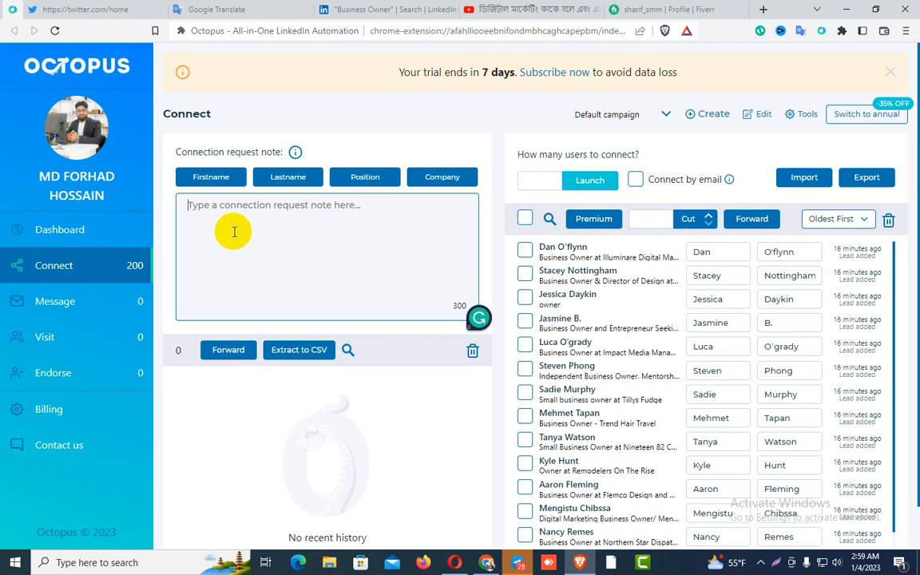
Open LinkedIn messaging in a new browser tab and copy the introduction text of the latest sent Marketing Consultant InMail
left_click(217, 11)
left_click(375, 10)
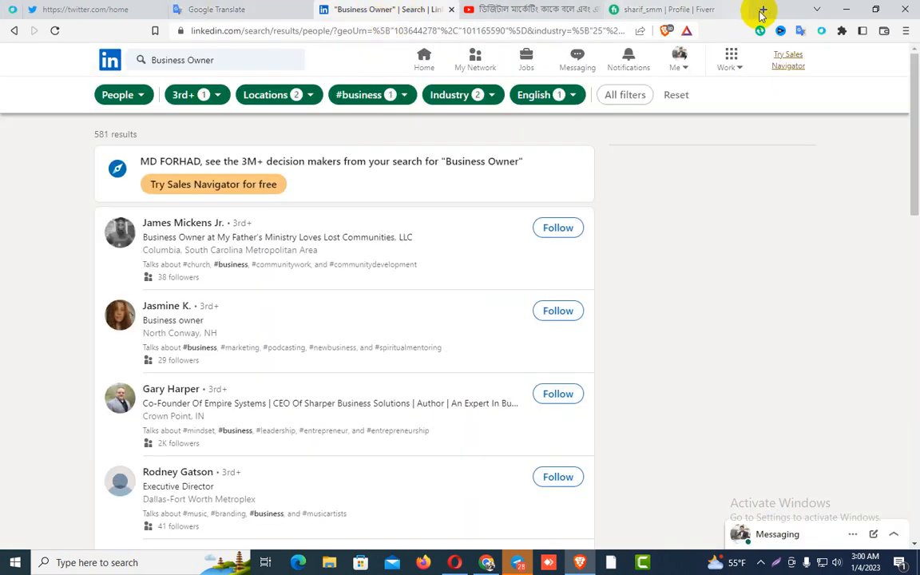
left_click(764, 11)
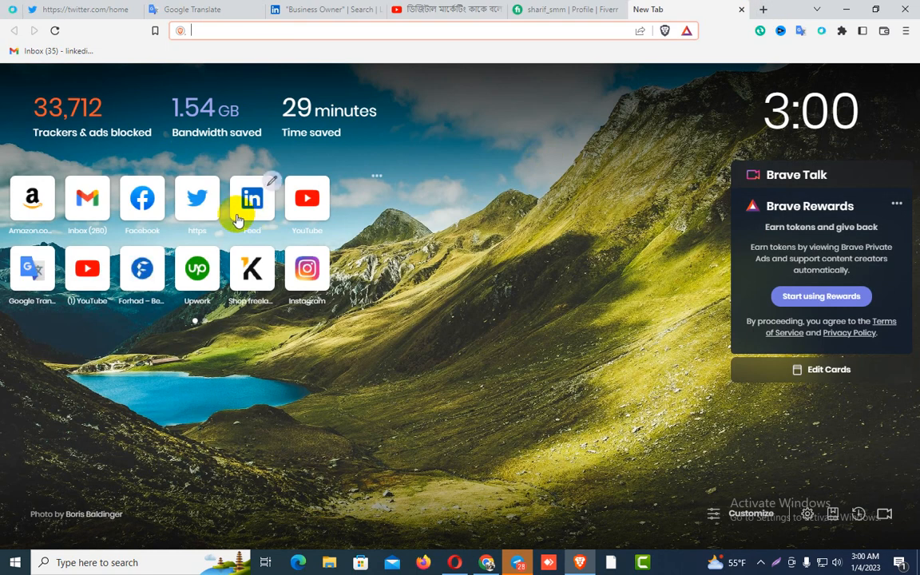
left_click(237, 218)
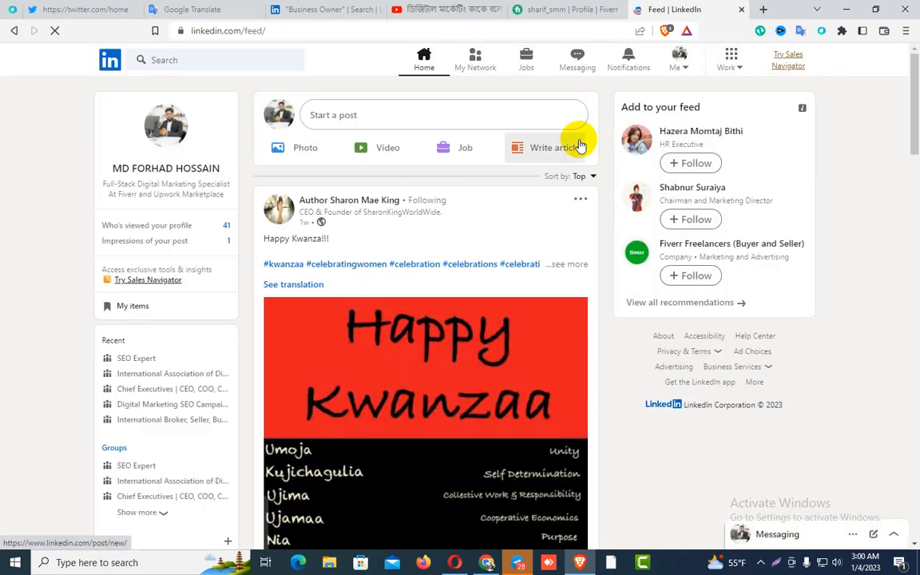
left_click(577, 64)
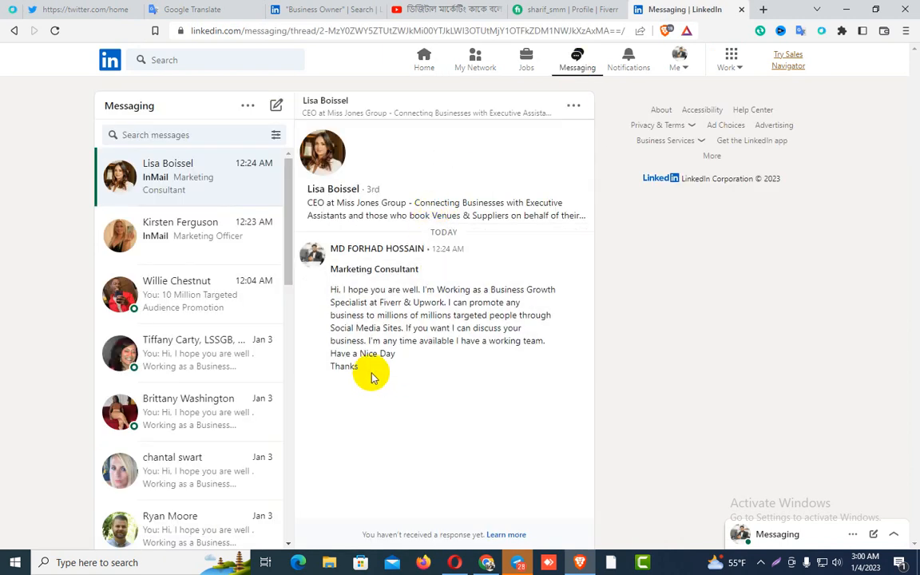
left_click_drag(349, 342, 335, 288)
key("ctrl+c")
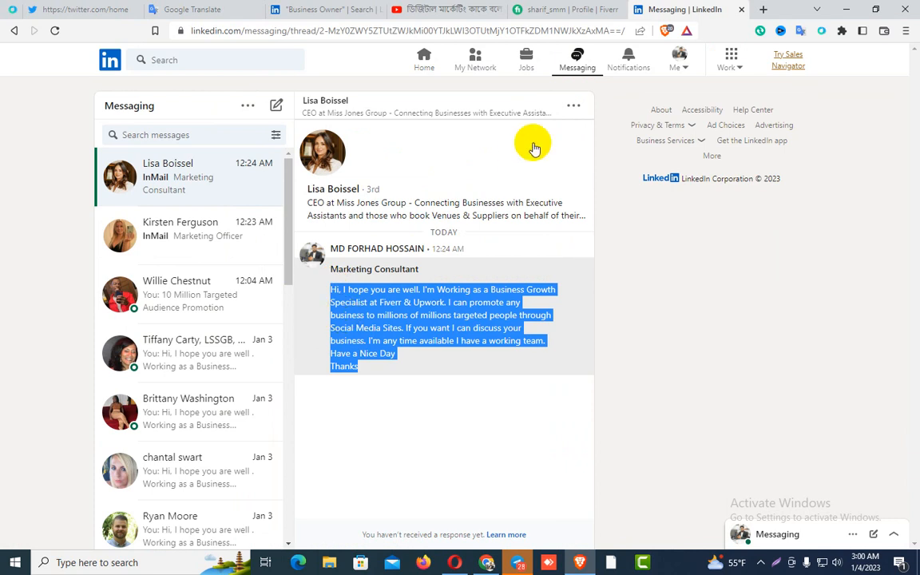
Return to the Business Owner search results and reopen the Octopus CRM from the extension
left_click(328, 9)
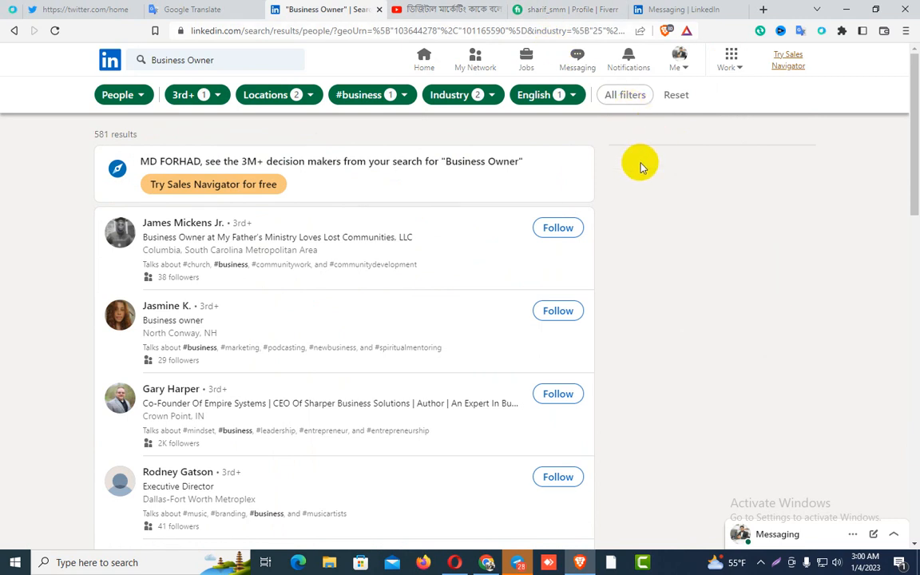
left_click(820, 32)
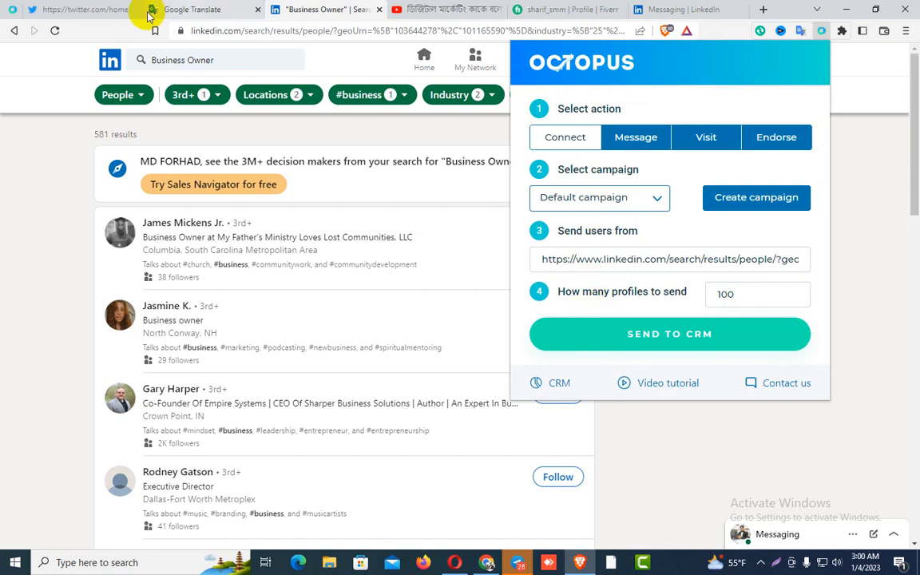
left_click(94, 9)
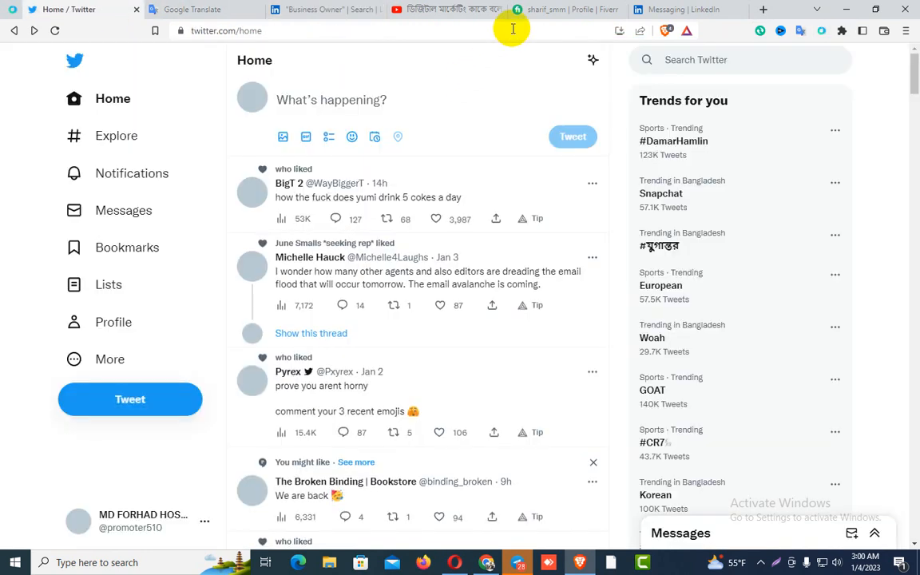
left_click(559, 9)
left_click(297, 10)
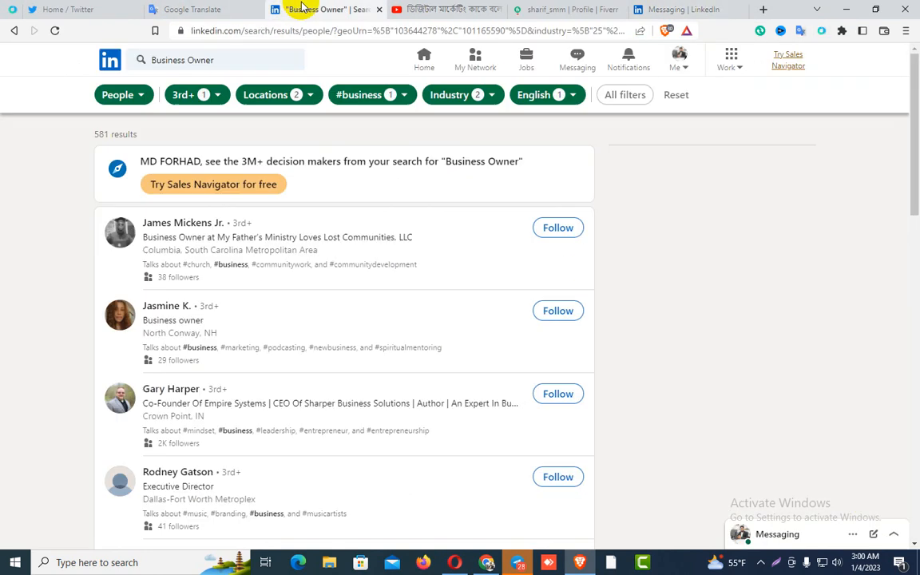
left_click(821, 33)
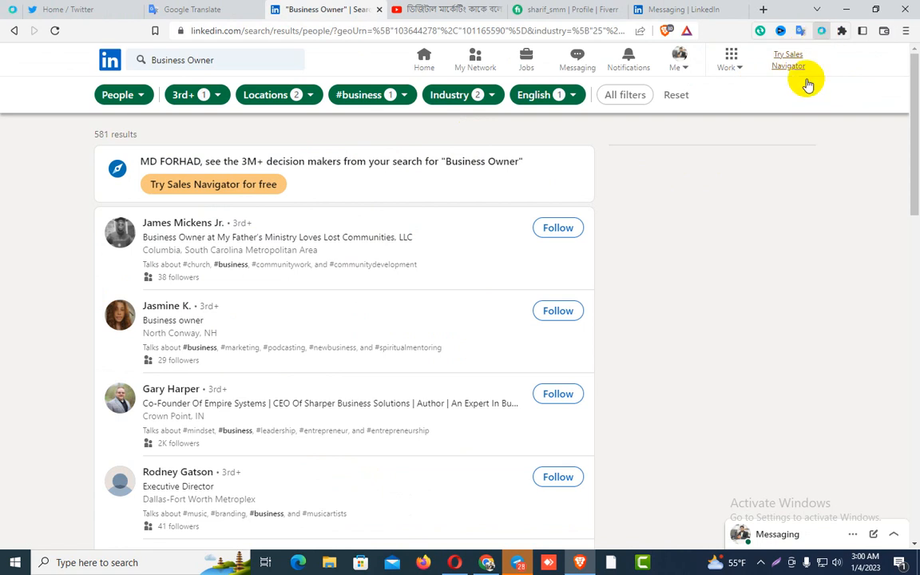
left_click(557, 384)
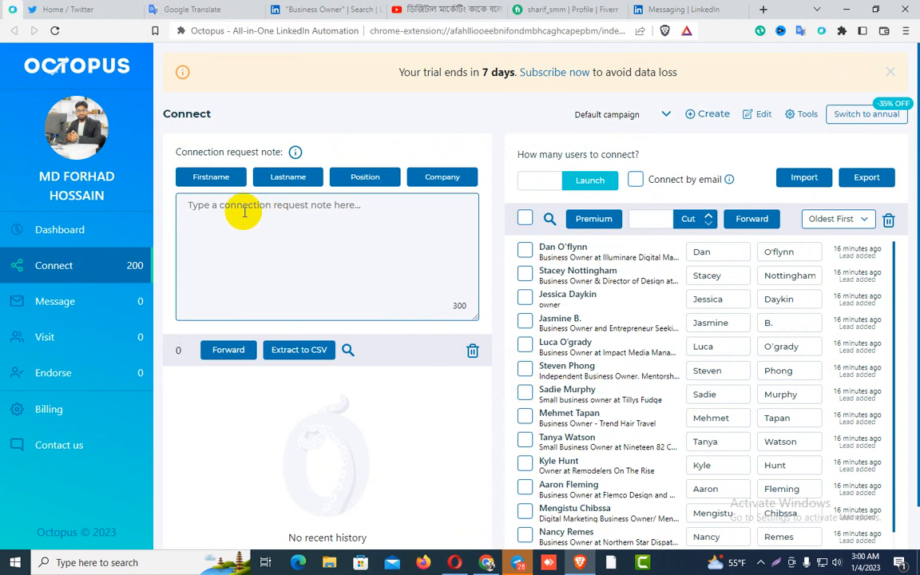
Insert the first-name and last-name placeholders into the connection request note and paste the copied introduction after them
left_click(206, 177)
left_click(300, 184)
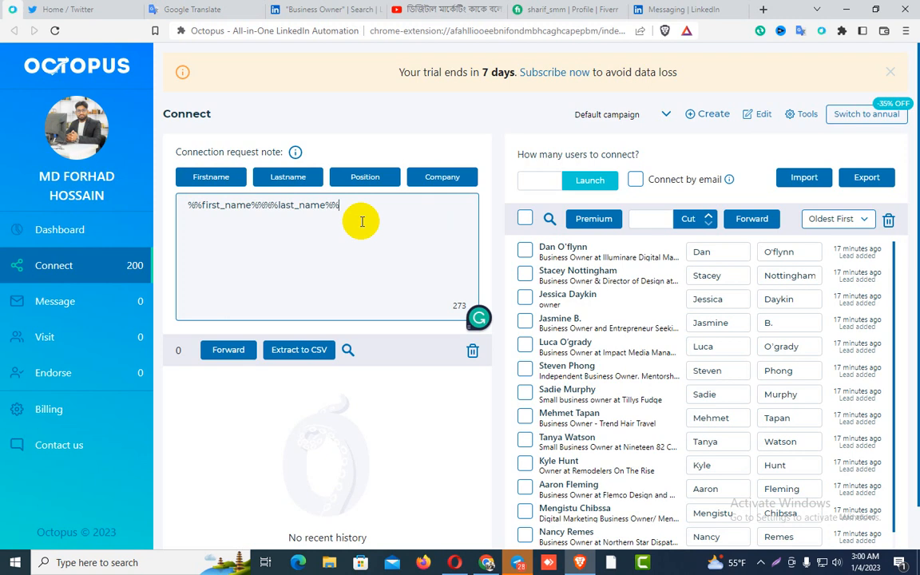
key("ctrl+v")
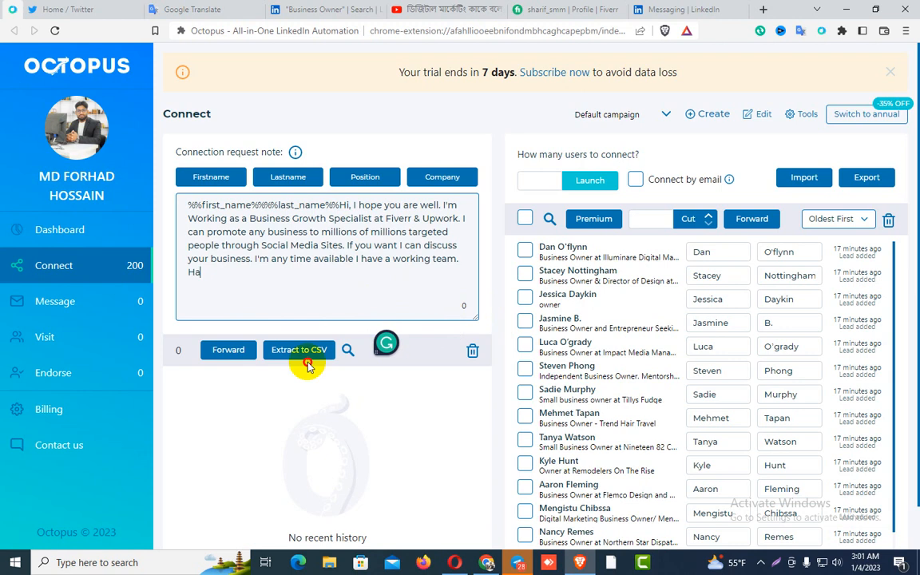
Replace the note's text after "I'm any time available" with a full stop, "Have a Nice Day" and "Thanks", removing the extra space
left_click(193, 401)
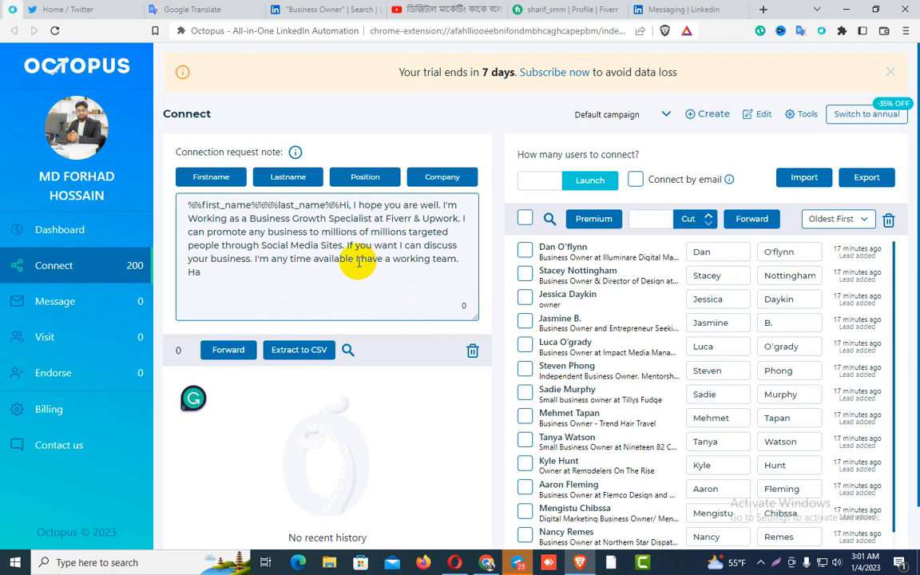
left_click_drag(355, 264, 413, 278)
key("BackSpace")
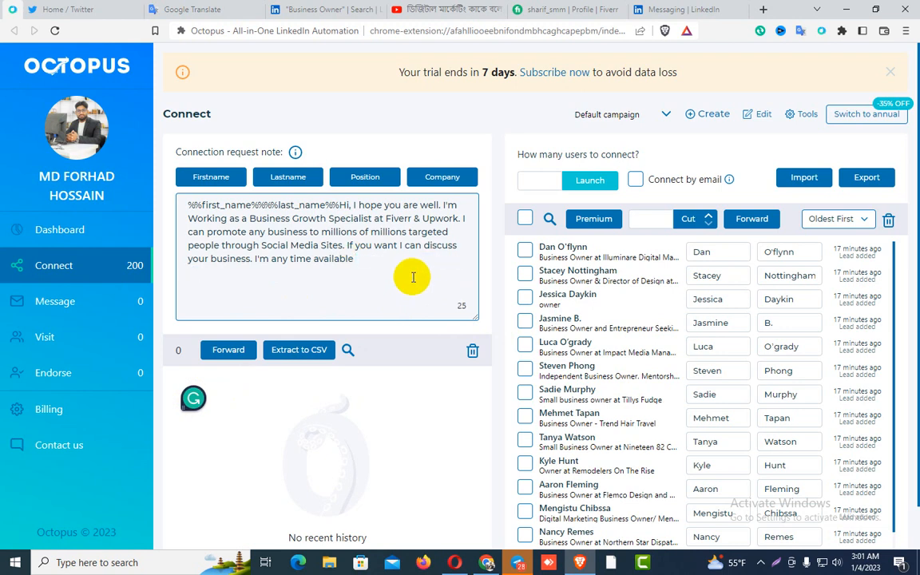
type(". ")
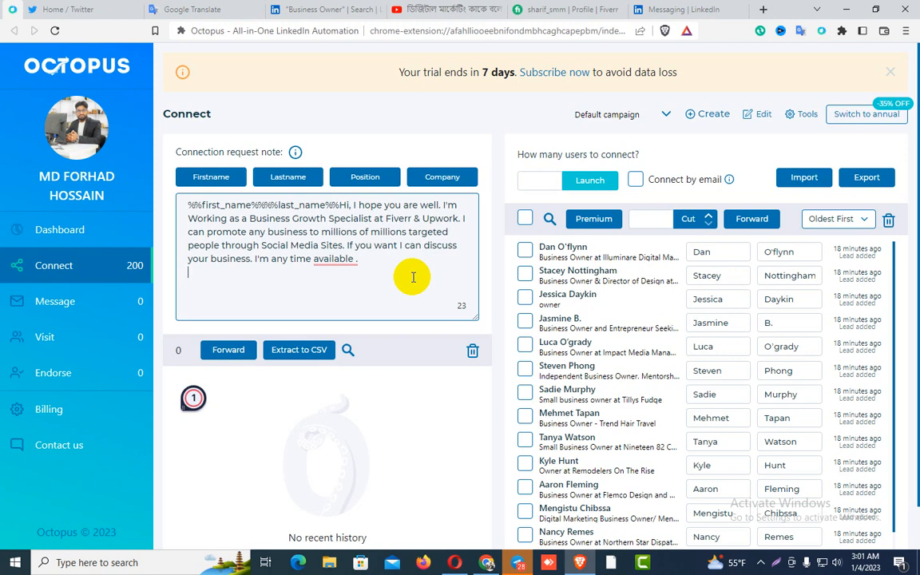
type("Have a Nice Day")
key("Return")
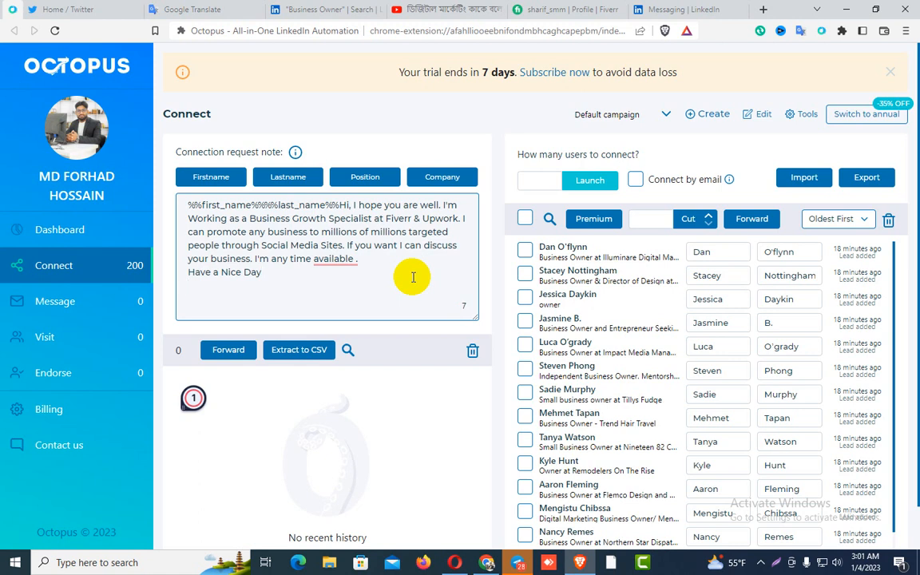
type("Thanks")
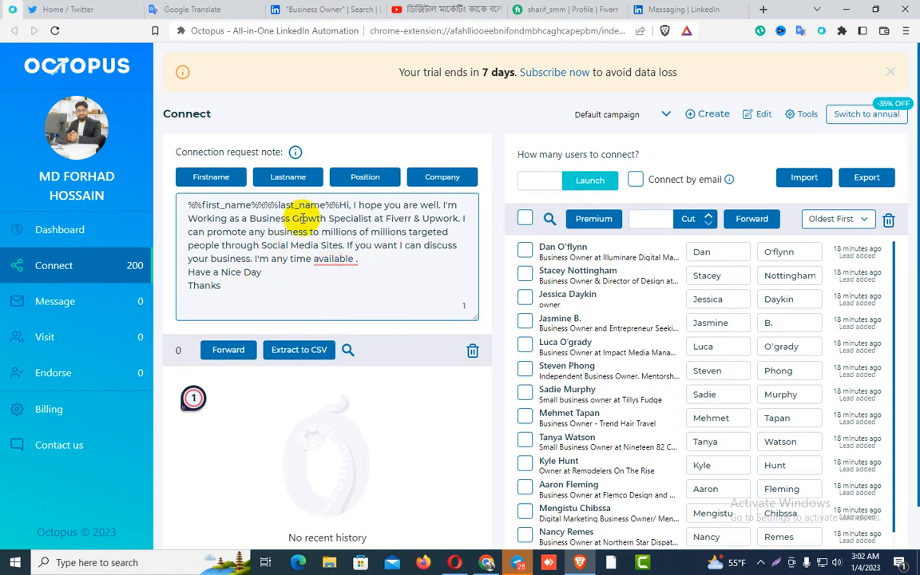
mouse_move(332, 259)
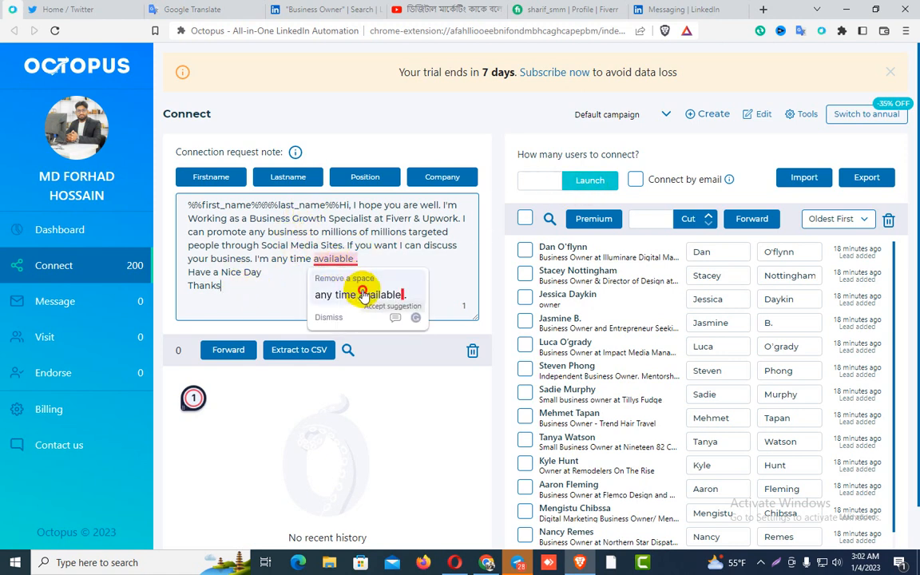
left_click(361, 294)
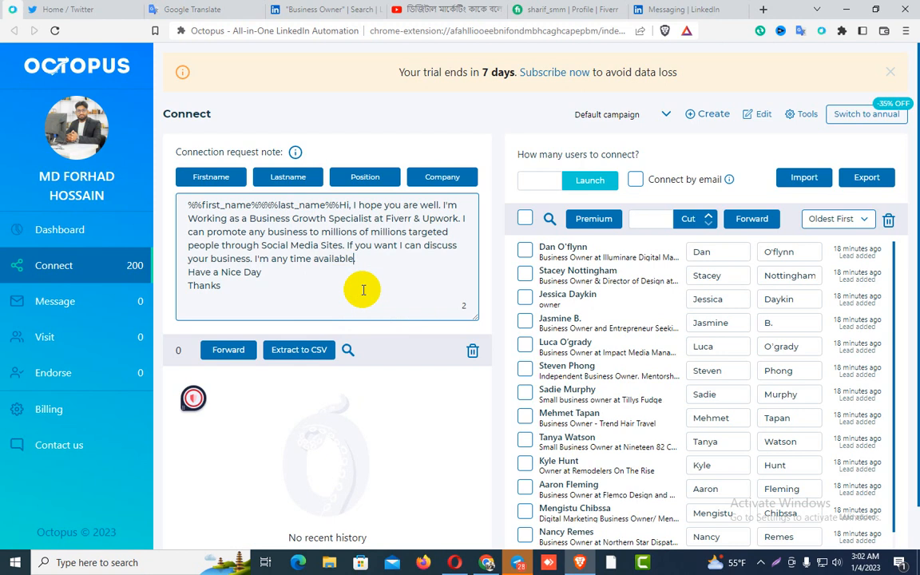
Set the number of users to connect to 100 and launch the Connect campaign
left_click(540, 182)
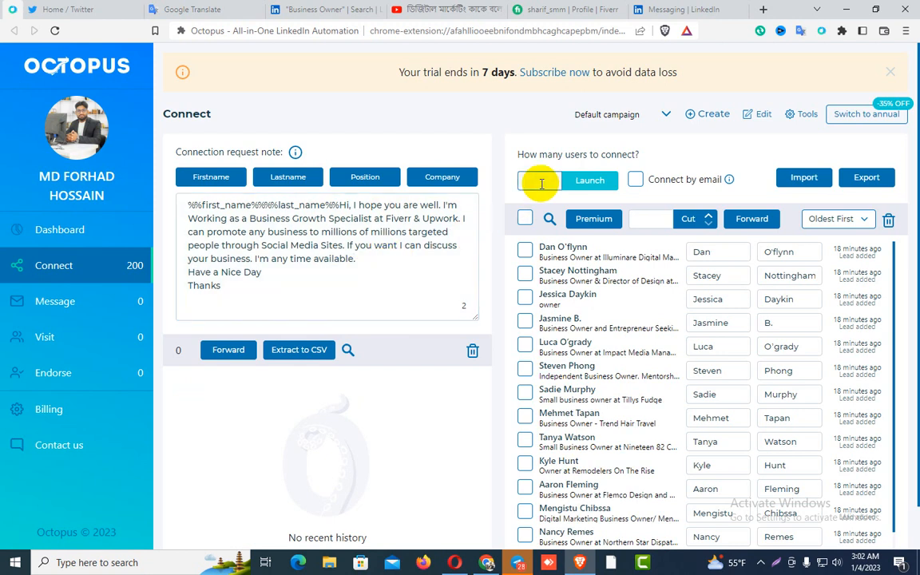
type("100")
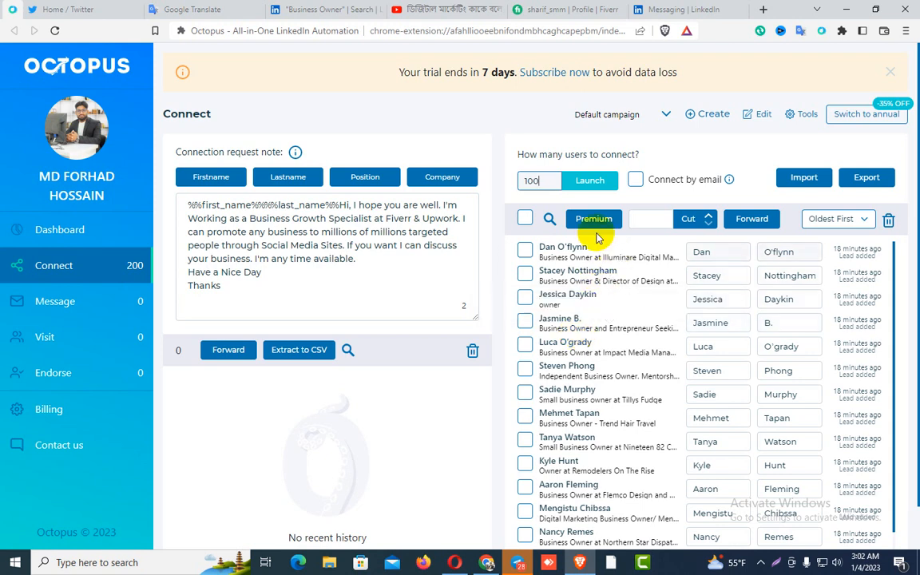
left_click(587, 182)
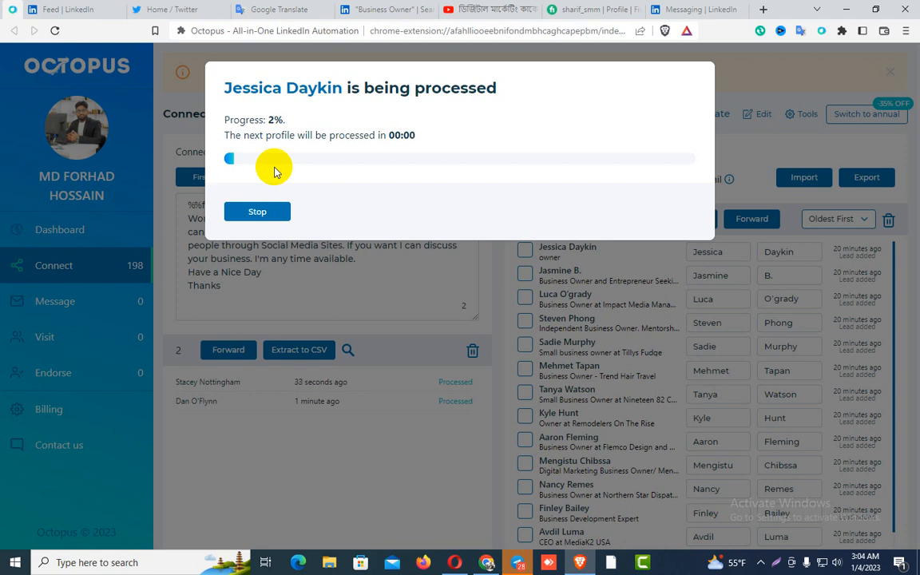
left_click(761, 562)
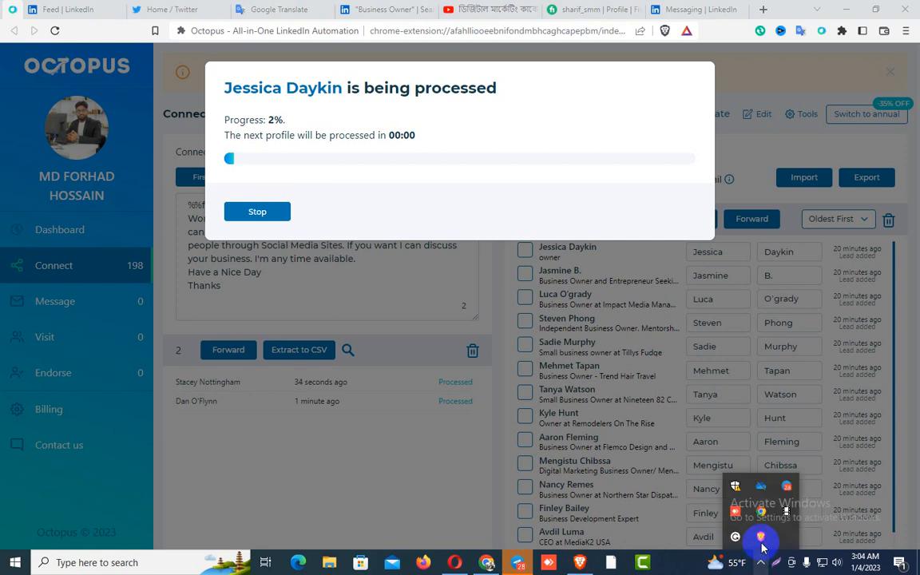